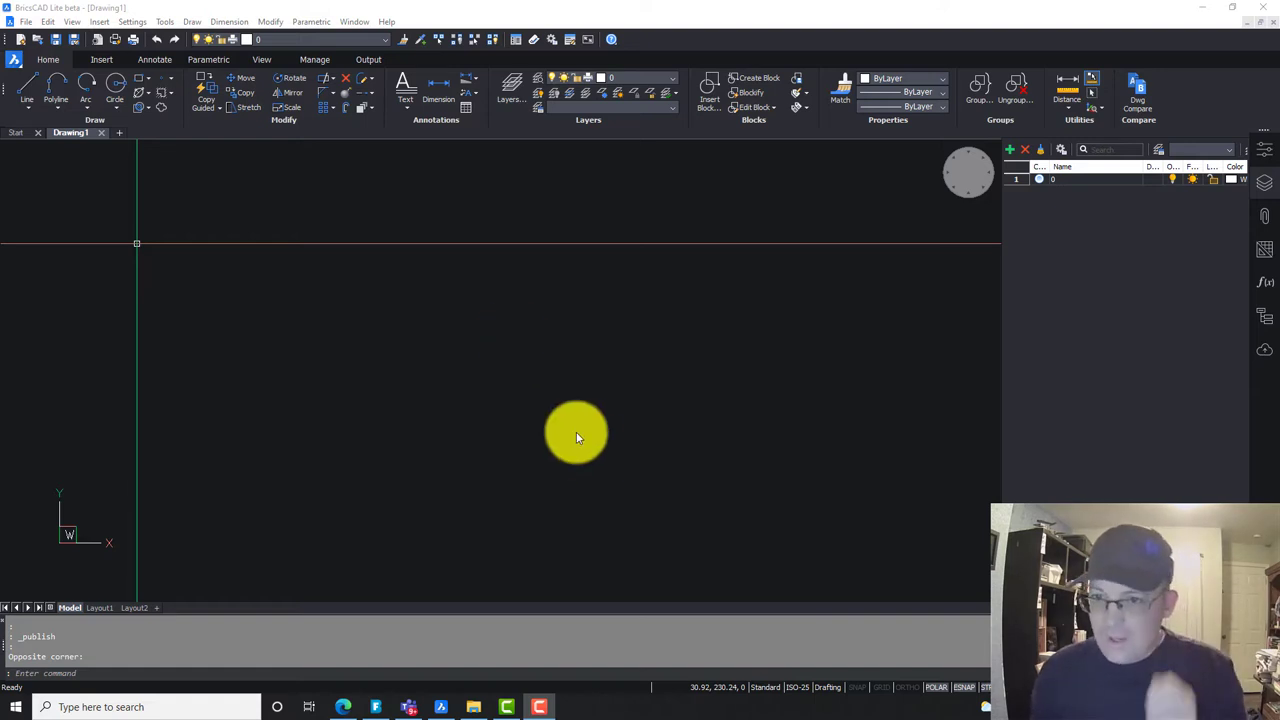
Open the drawing unit settings and set the angular unit type to Surveyor's units
click(597, 455)
click(465, 358)
text(UNITS)
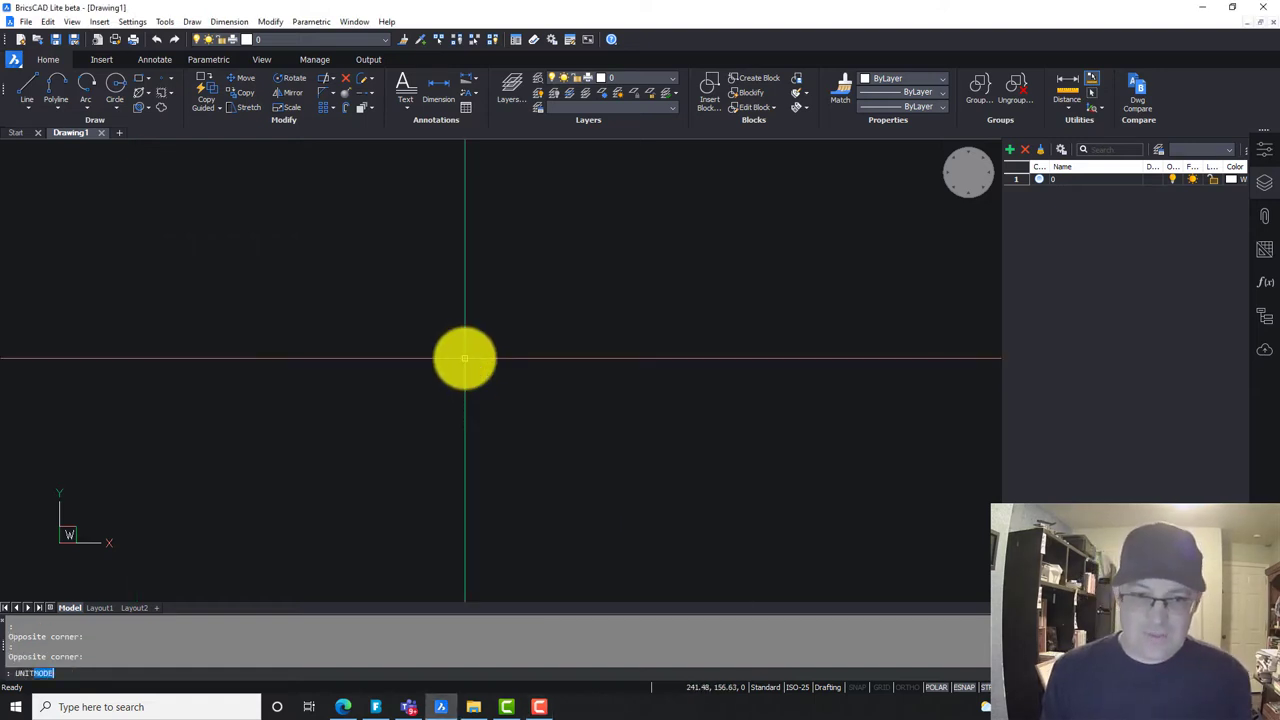
key(Return)
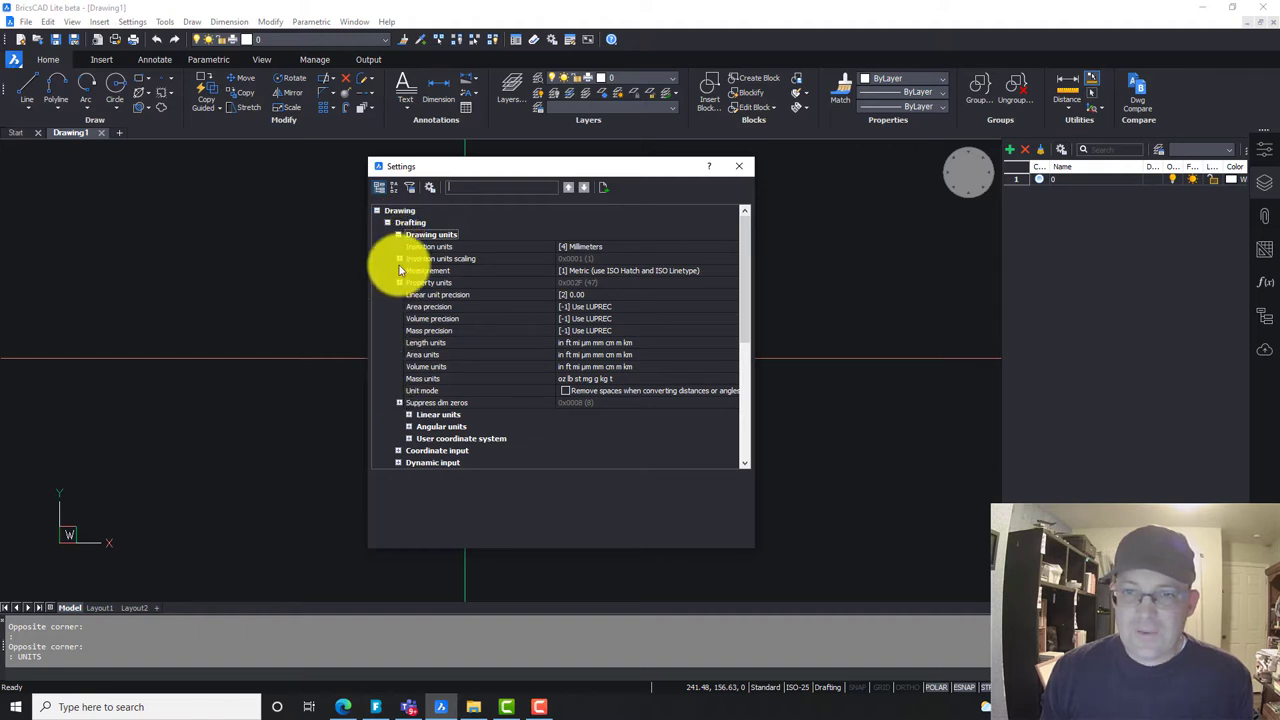
click(398, 234)
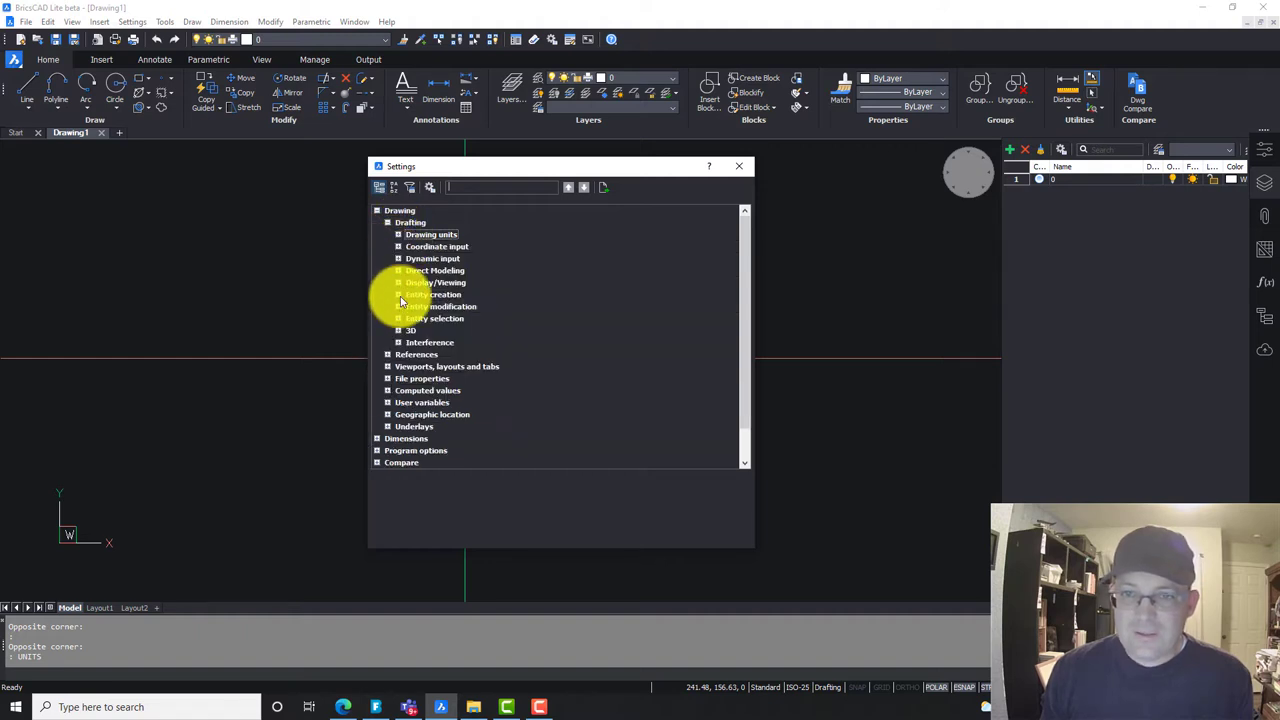
click(398, 234)
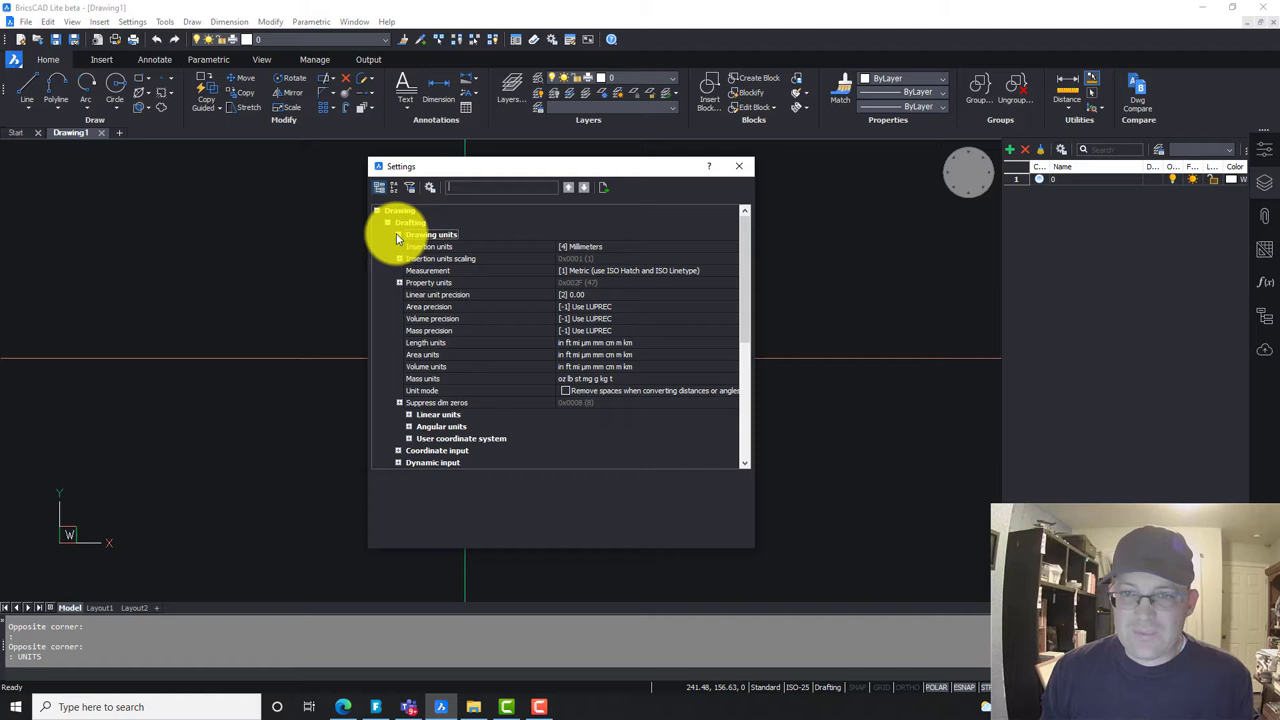
click(409, 430)
scroll(523, 380, down, 3)
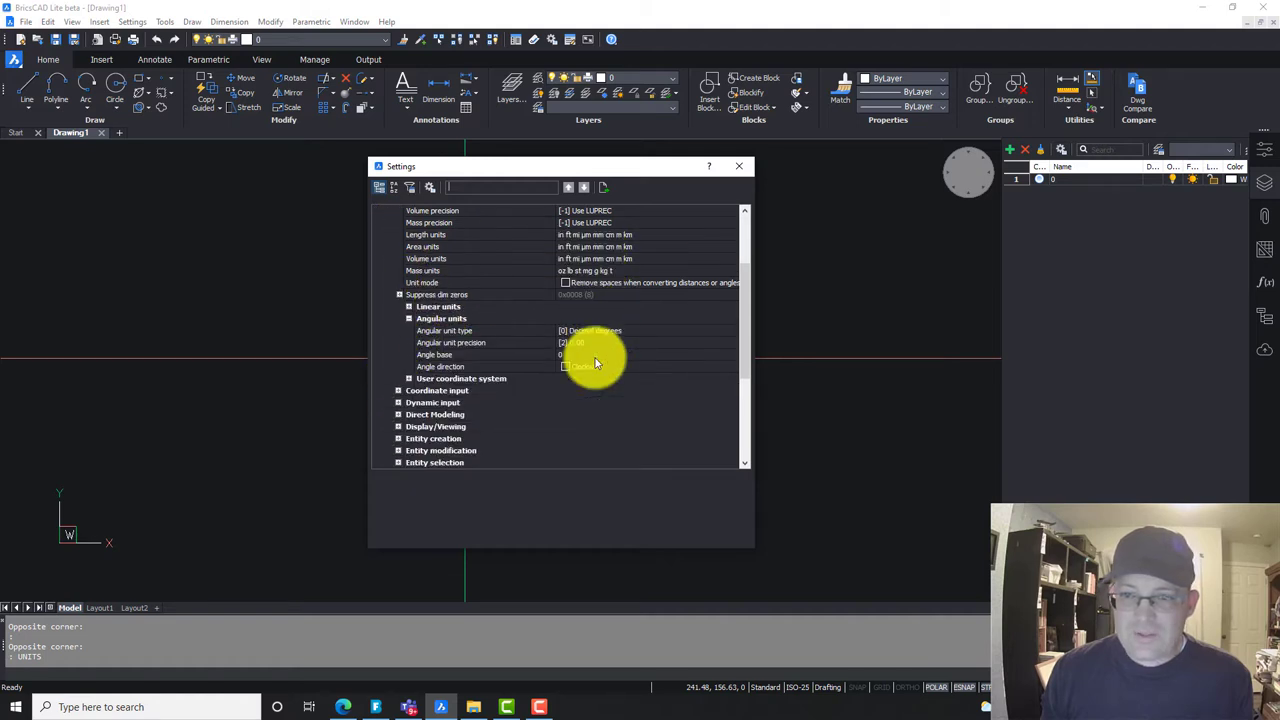
click(640, 333)
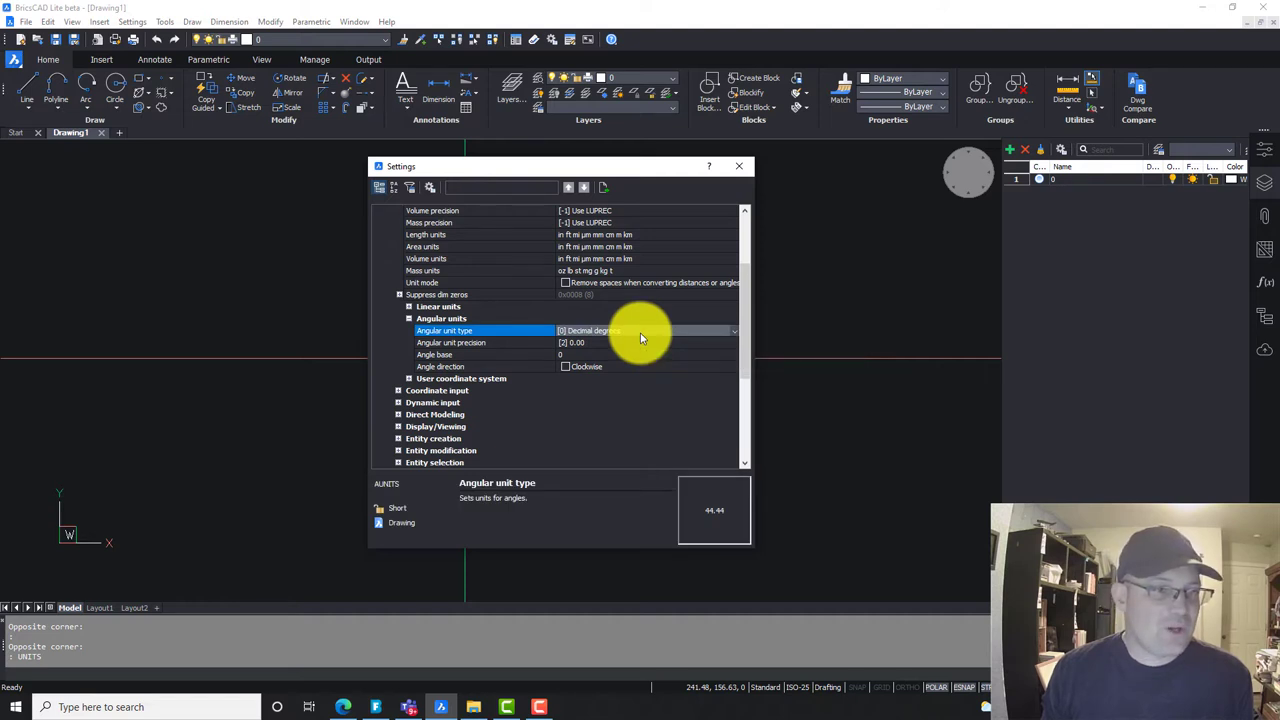
click(640, 335)
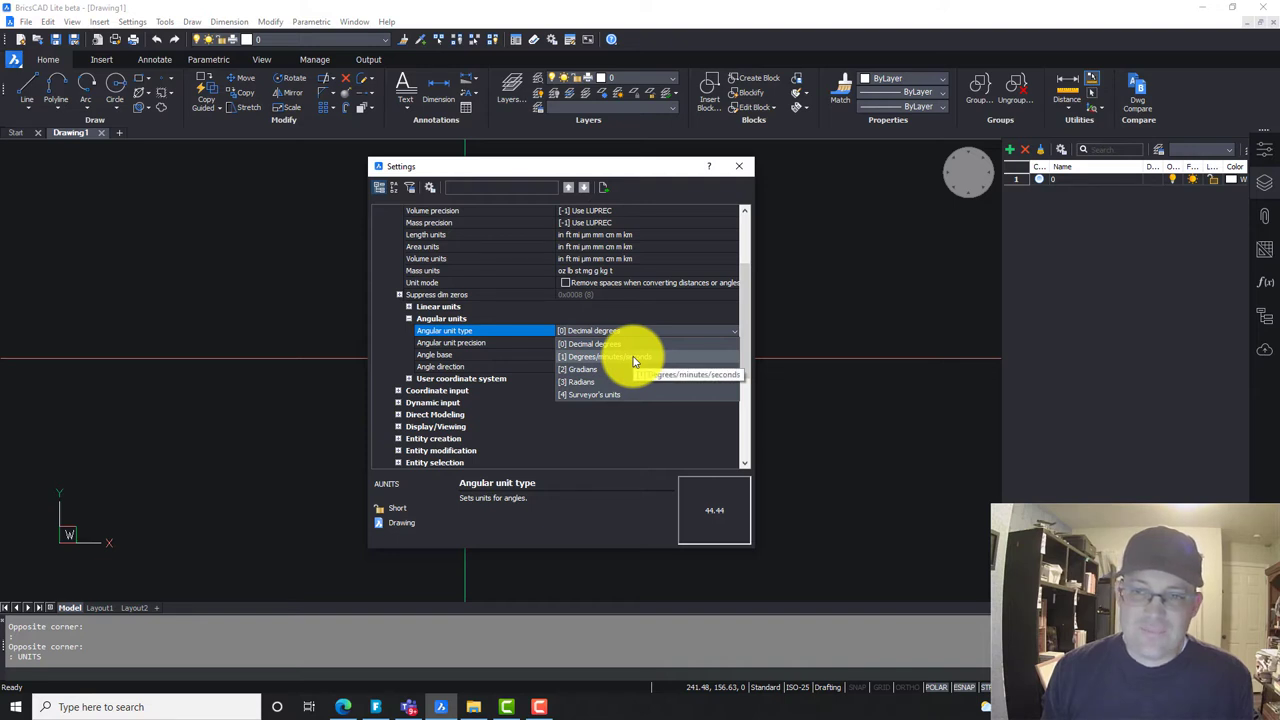
click(597, 393)
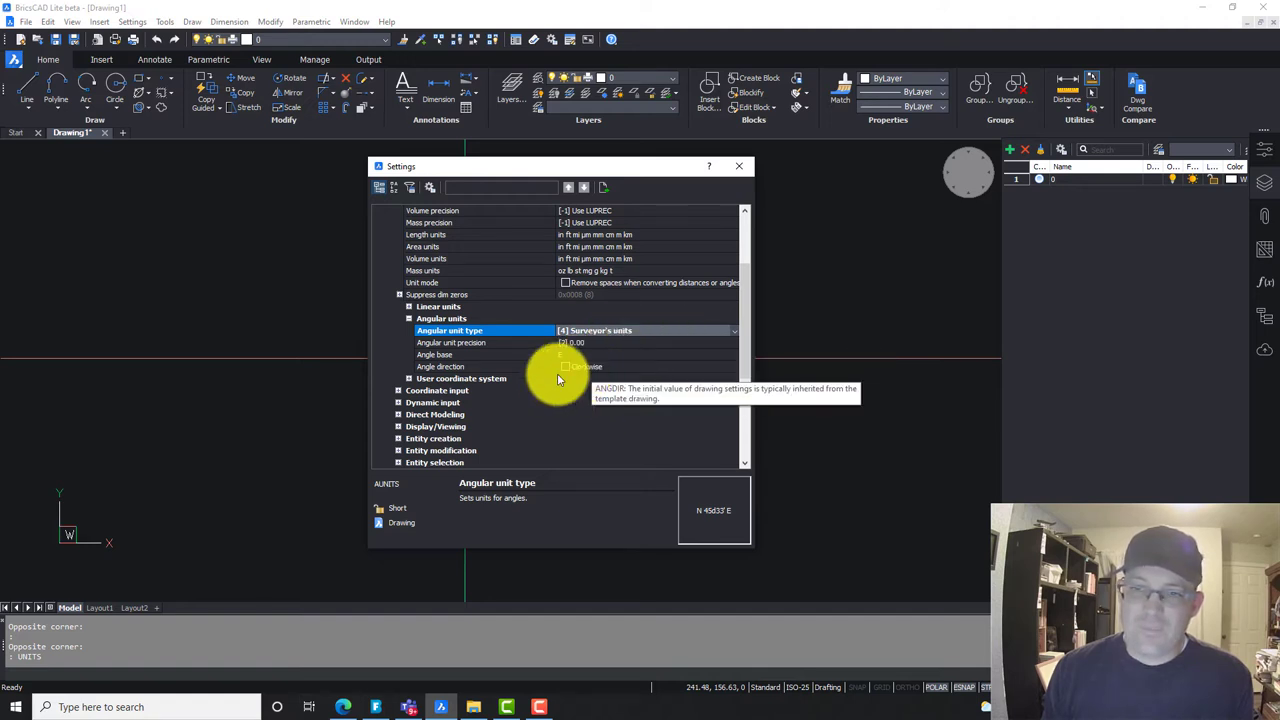
Set the angle direction to Clockwise and the angle base to N in the angular unit settings
click(565, 367)
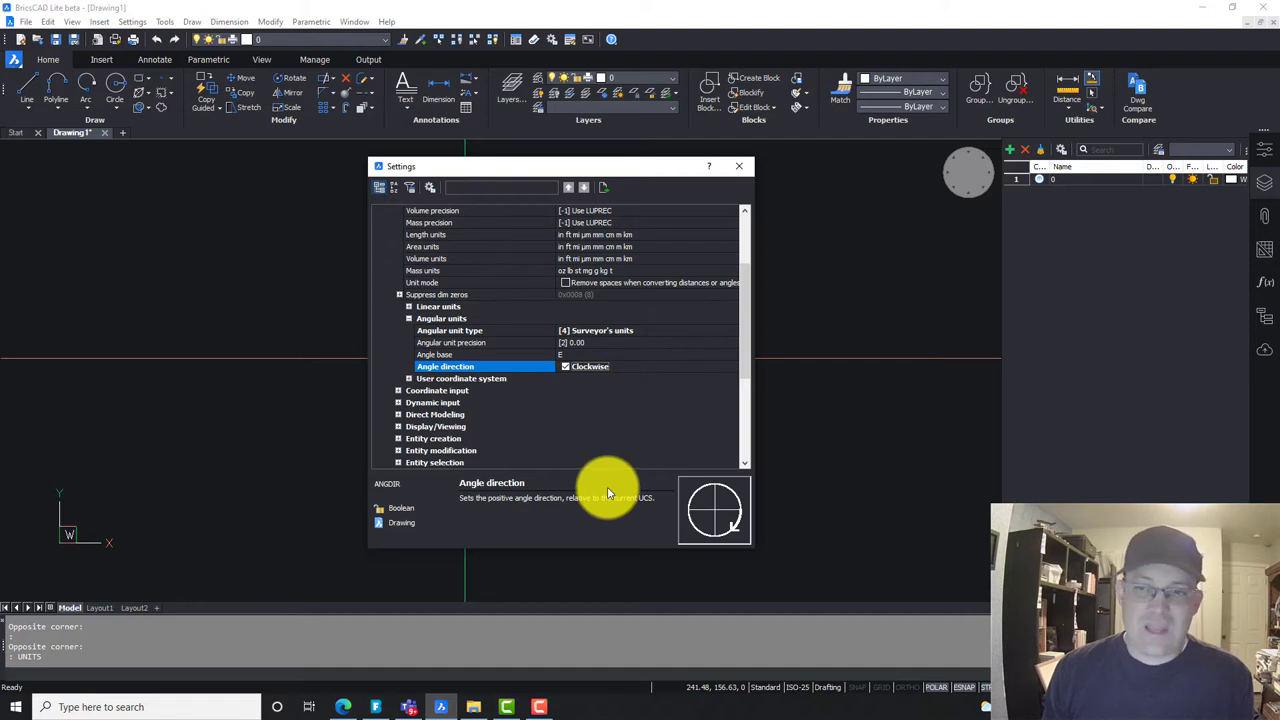
click(566, 367)
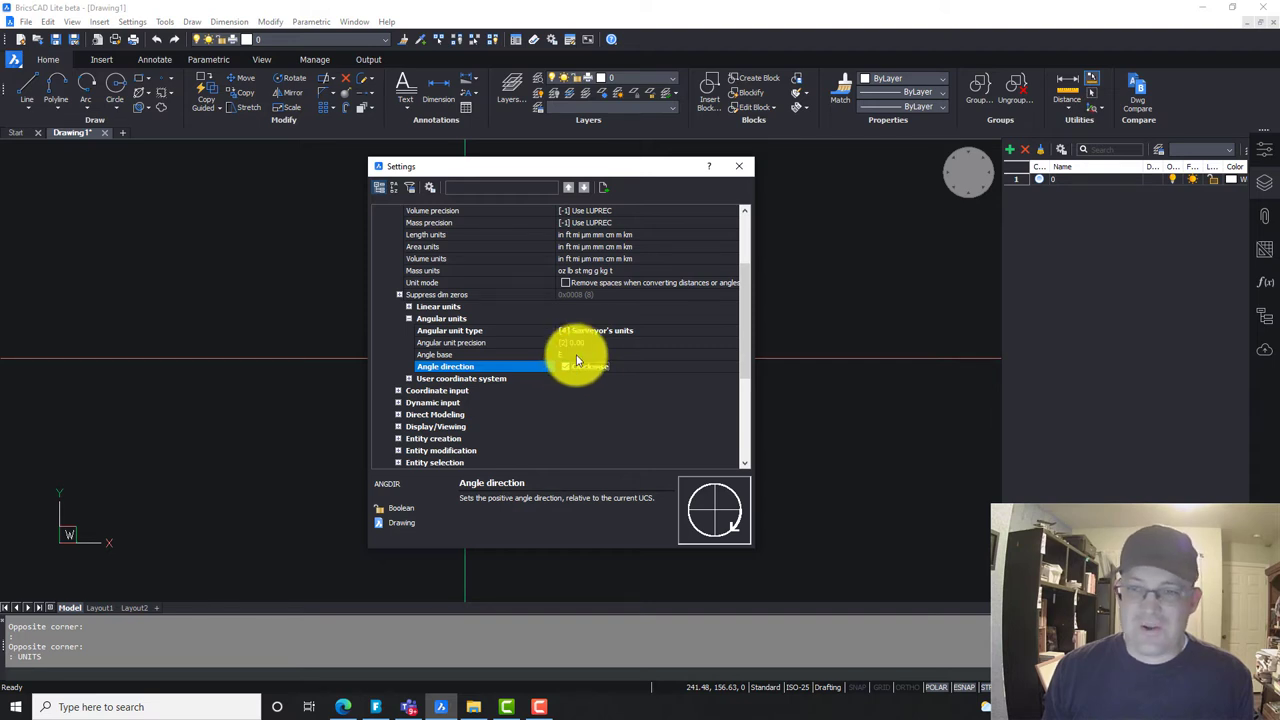
click(576, 355)
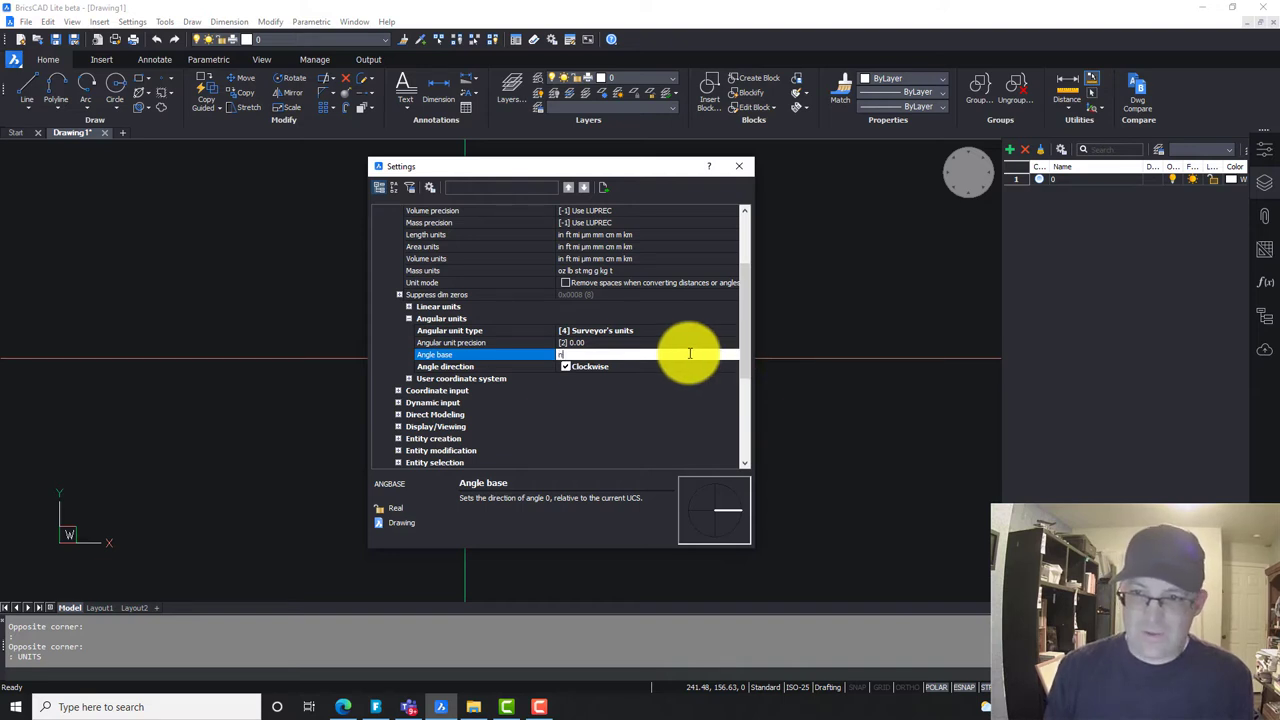
text(n)
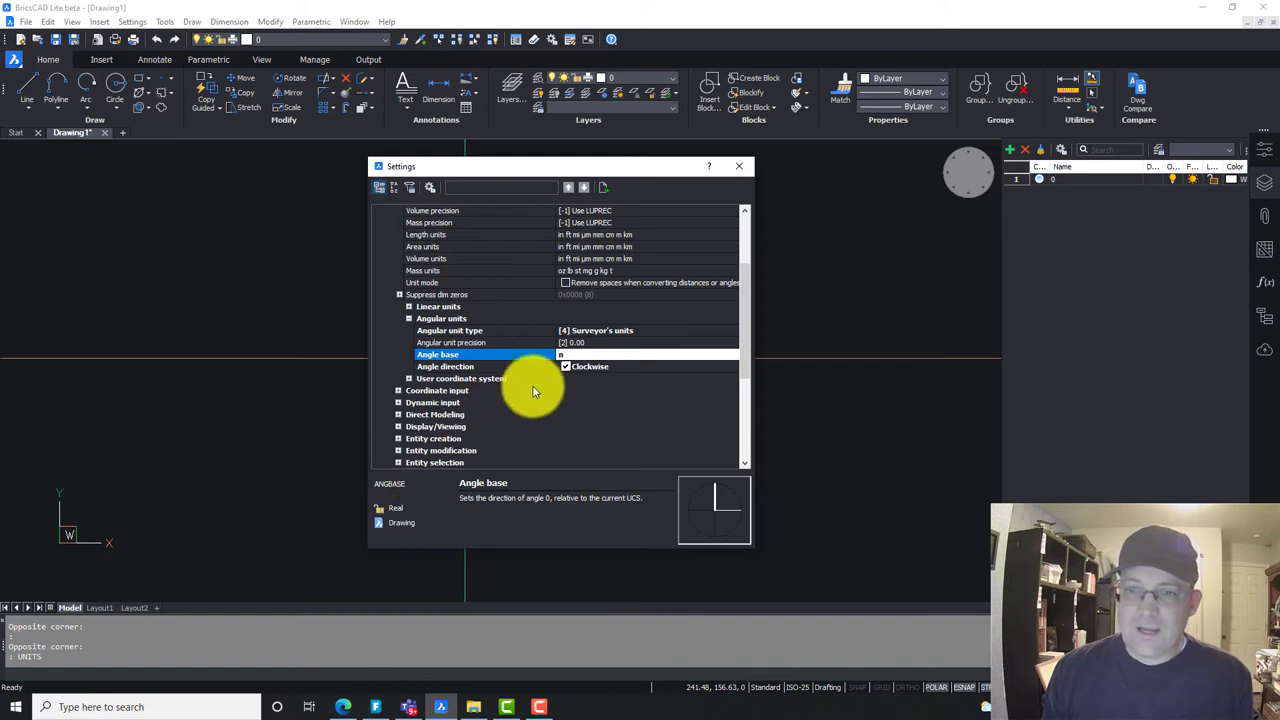
click(740, 167)
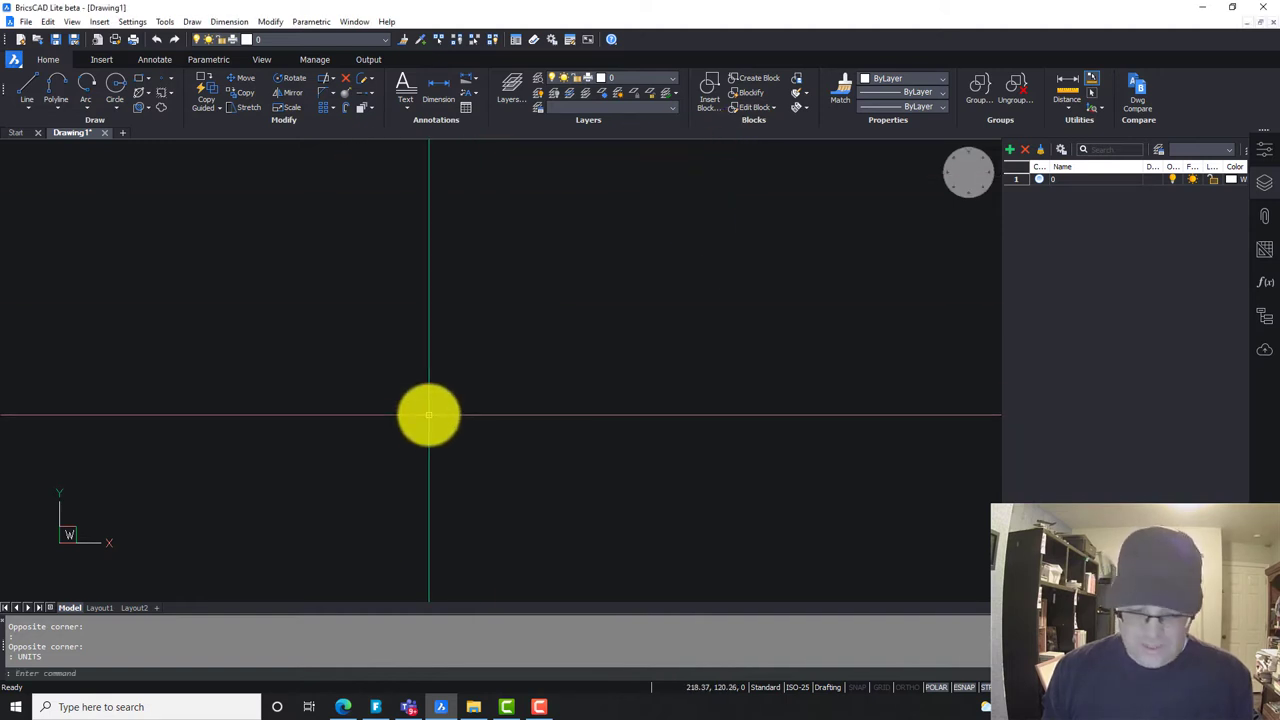
text(l)
key(Return)
click(324, 432)
key(Escape)
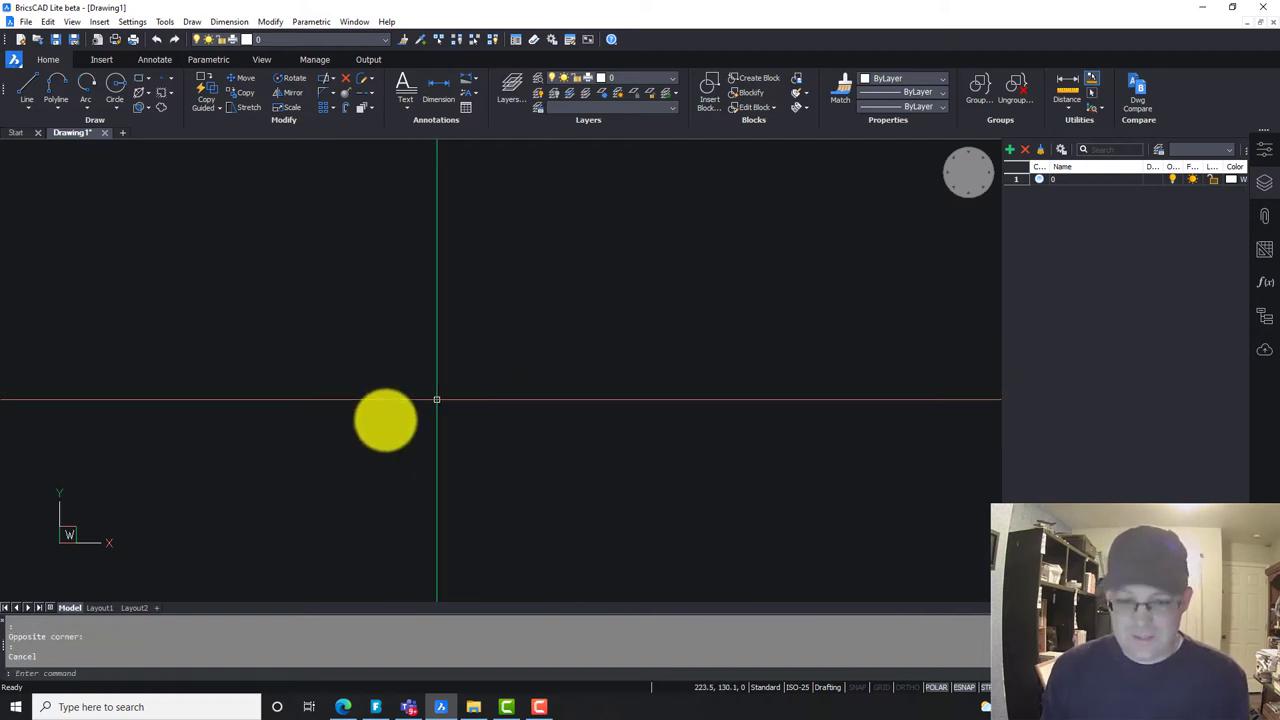
Draw a single diagonal test line about 326 mm long, rising toward the upper right across the empty drawing
text(line)
key(Return)
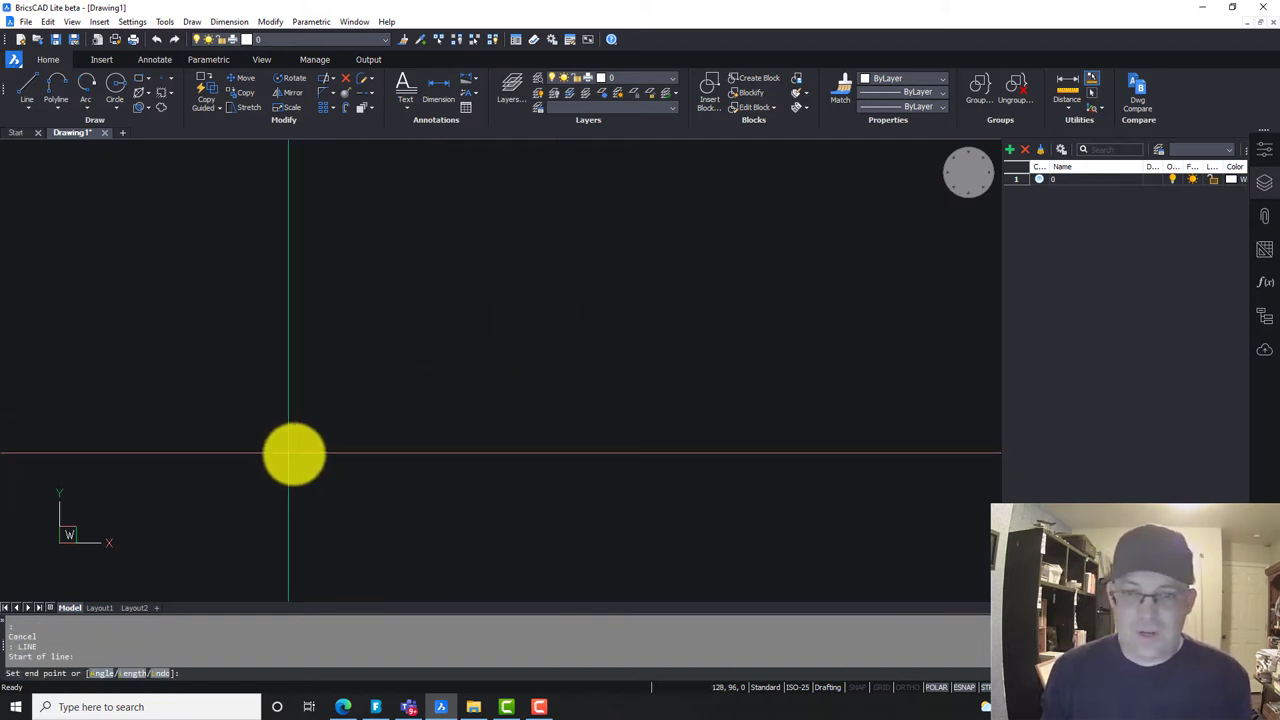
click(290, 452)
key(Return)
Select the diagonal line and check its length and angle in its properties
click(589, 273)
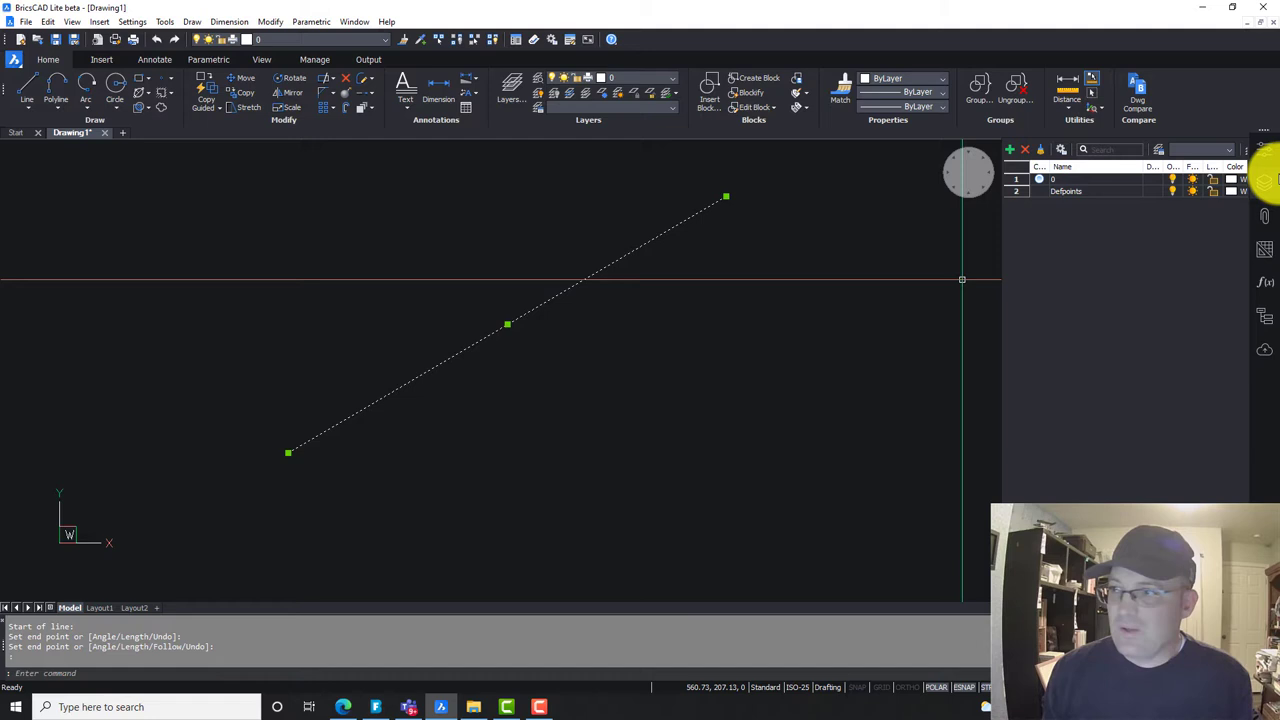
click(1262, 150)
scroll(1124, 473, down, 1)
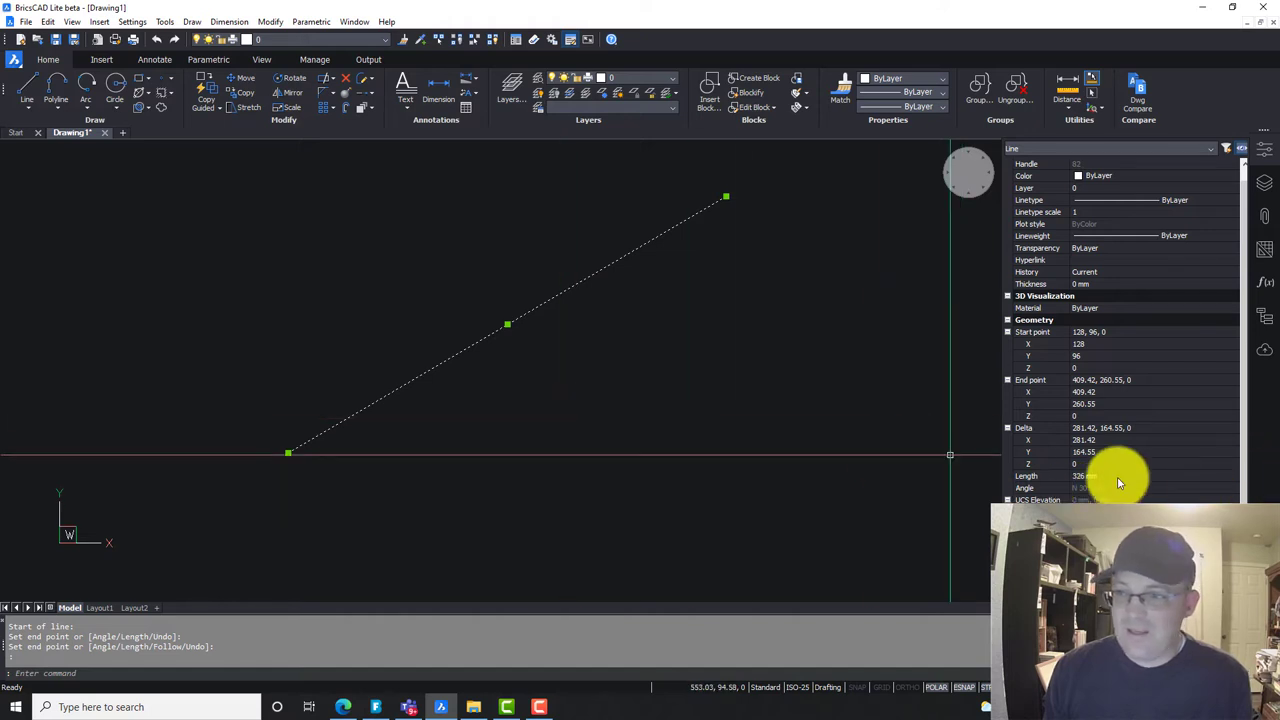
key(Escape)
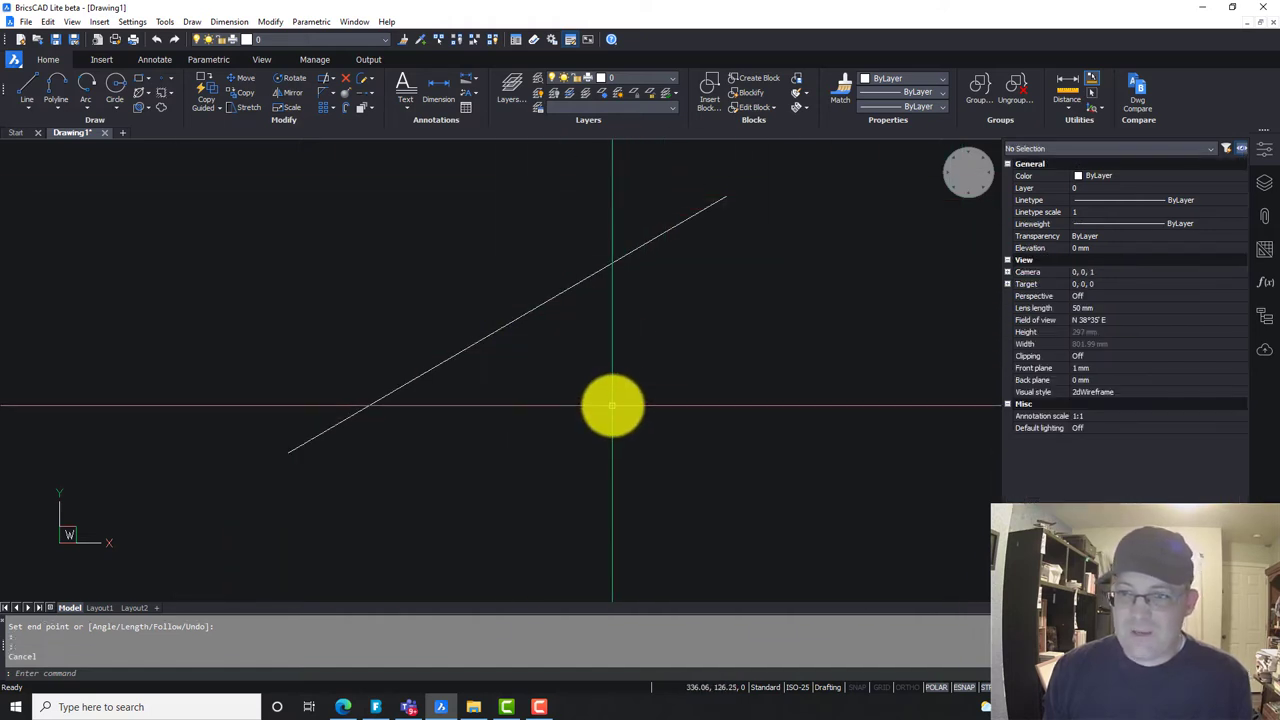
Set the angular unit precision to four decimal places (0.0000) in the drawing unit settings
text(units)
key(Return)
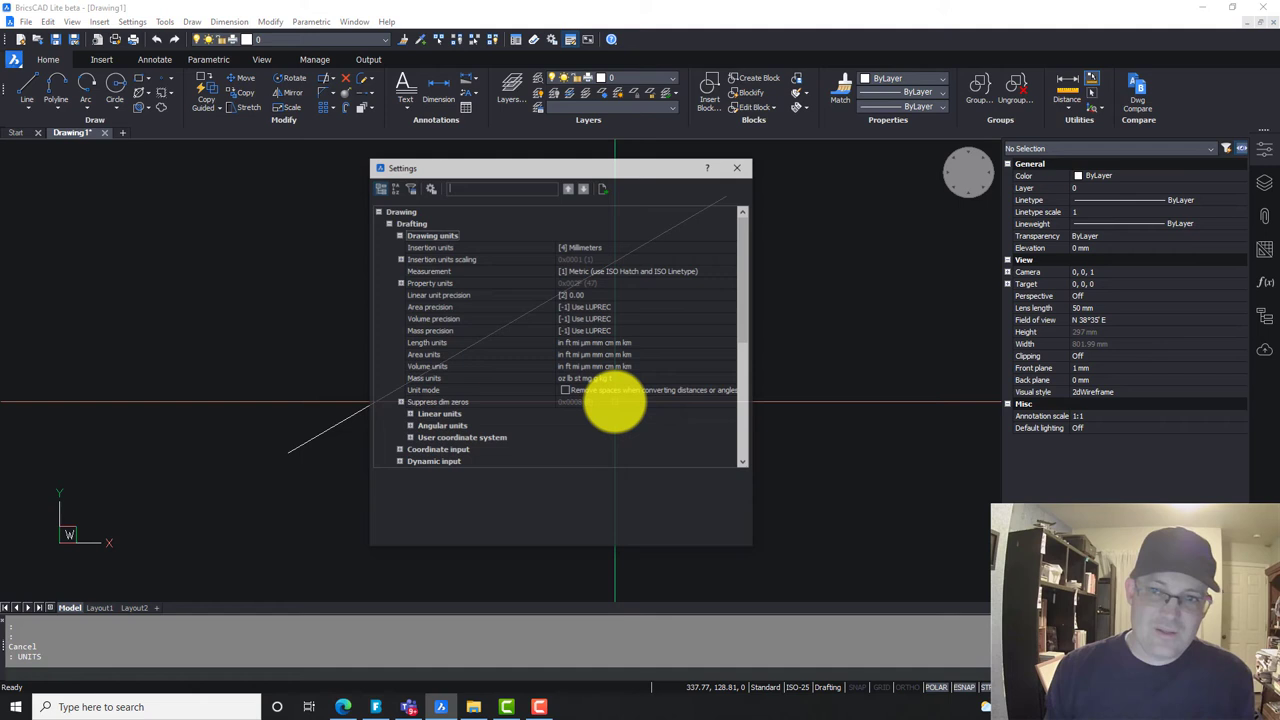
click(408, 426)
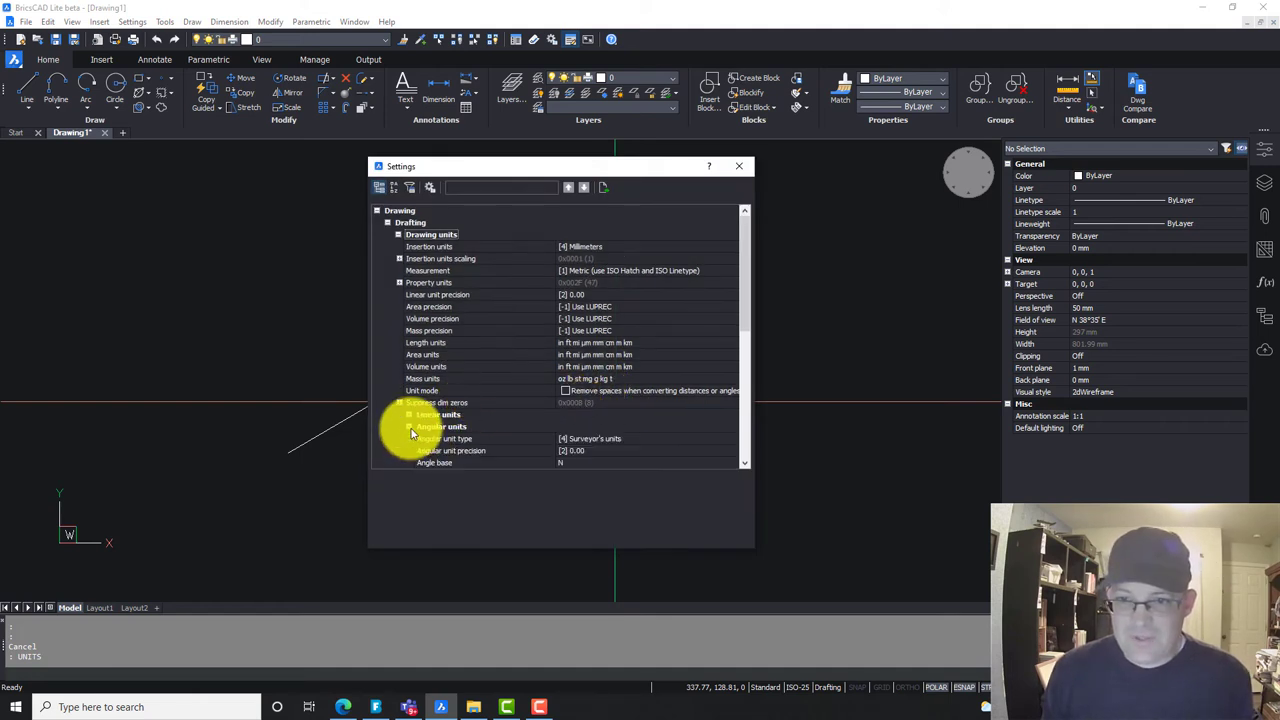
scroll(590, 418, down, 3)
click(630, 343)
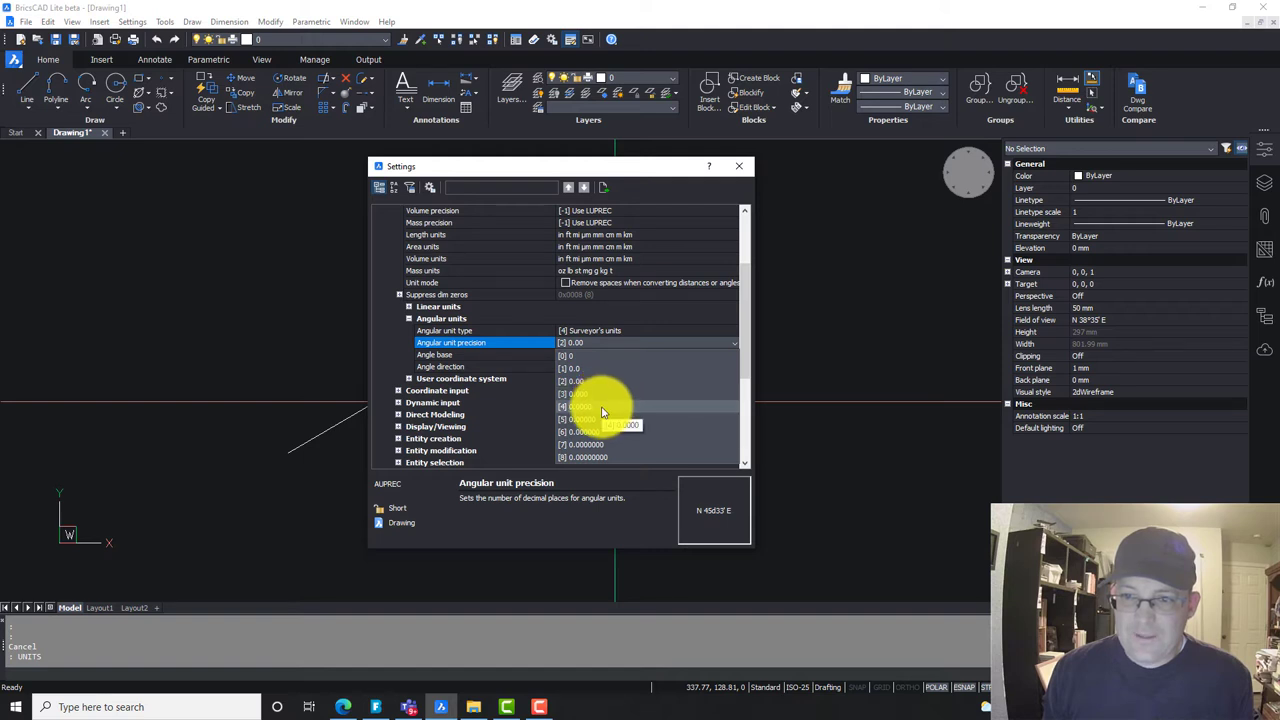
click(602, 412)
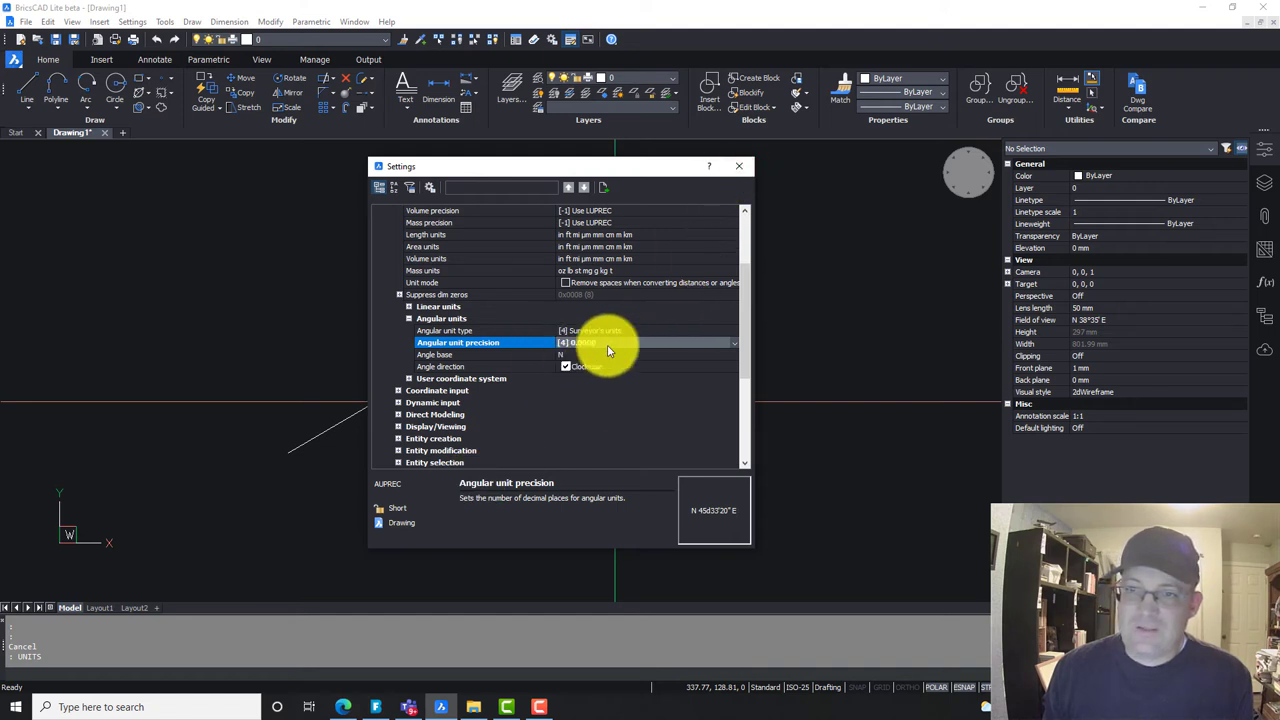
click(739, 166)
Select the diagonal line again and check how its angle reads at the new precision
click(645, 400)
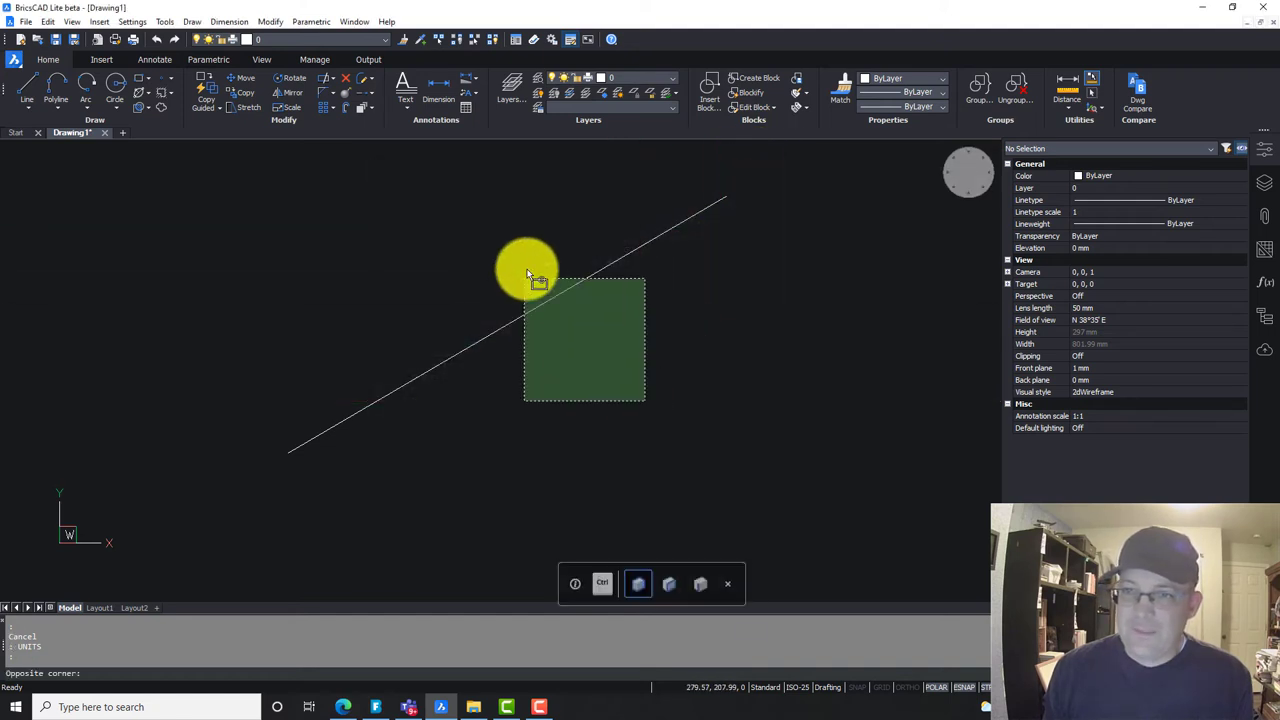
click(528, 272)
scroll(1121, 445, down, 1)
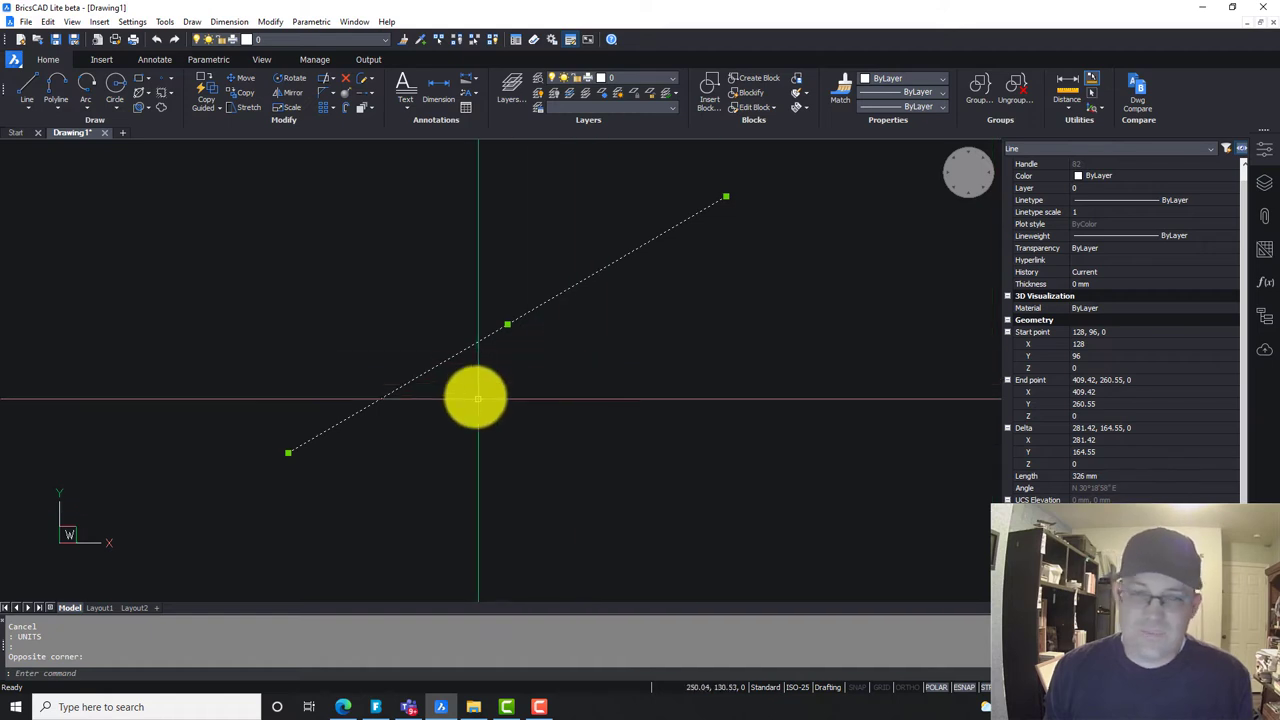
key(Escape)
Delete the diagonal test line from the drawing
click(468, 345)
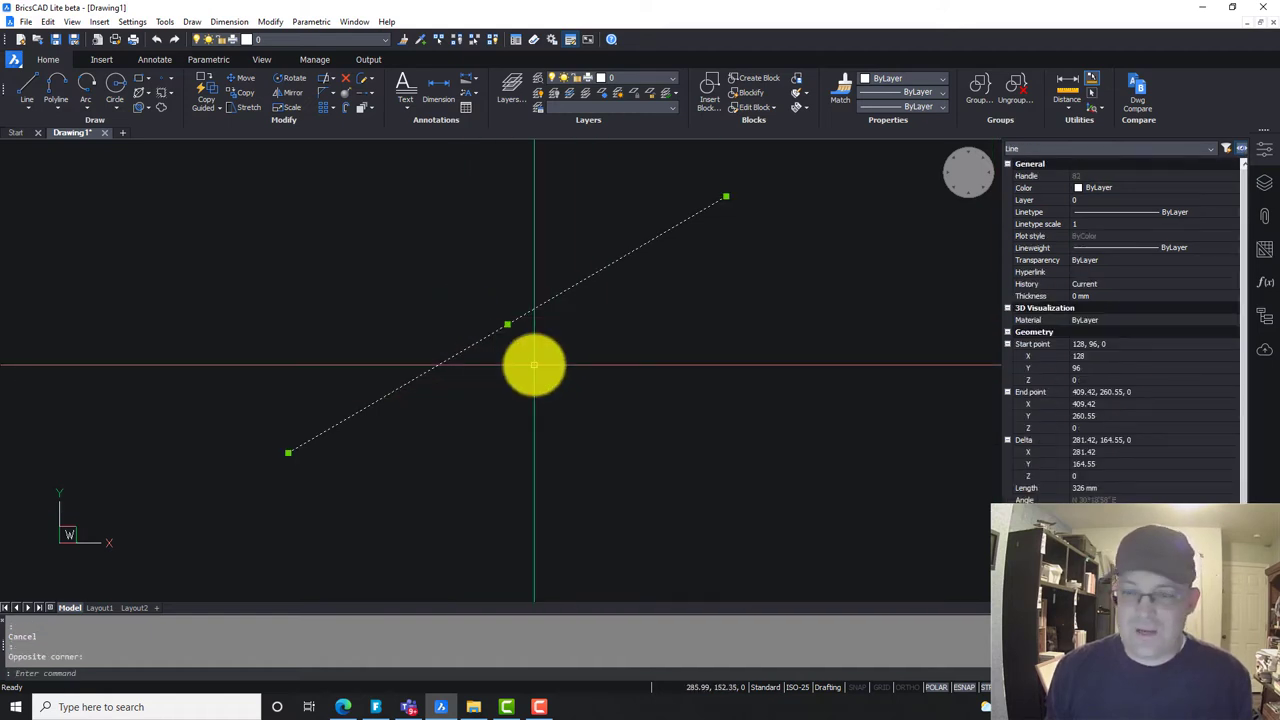
key(Delete)
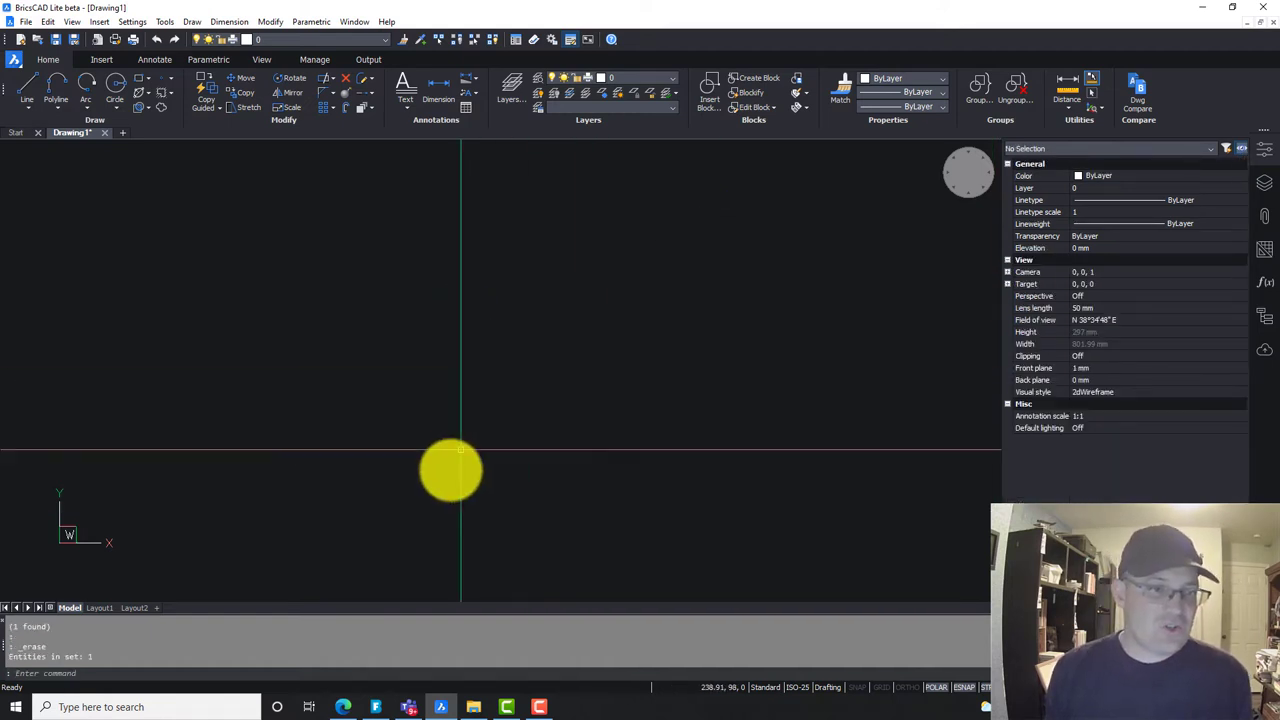
click(471, 371)
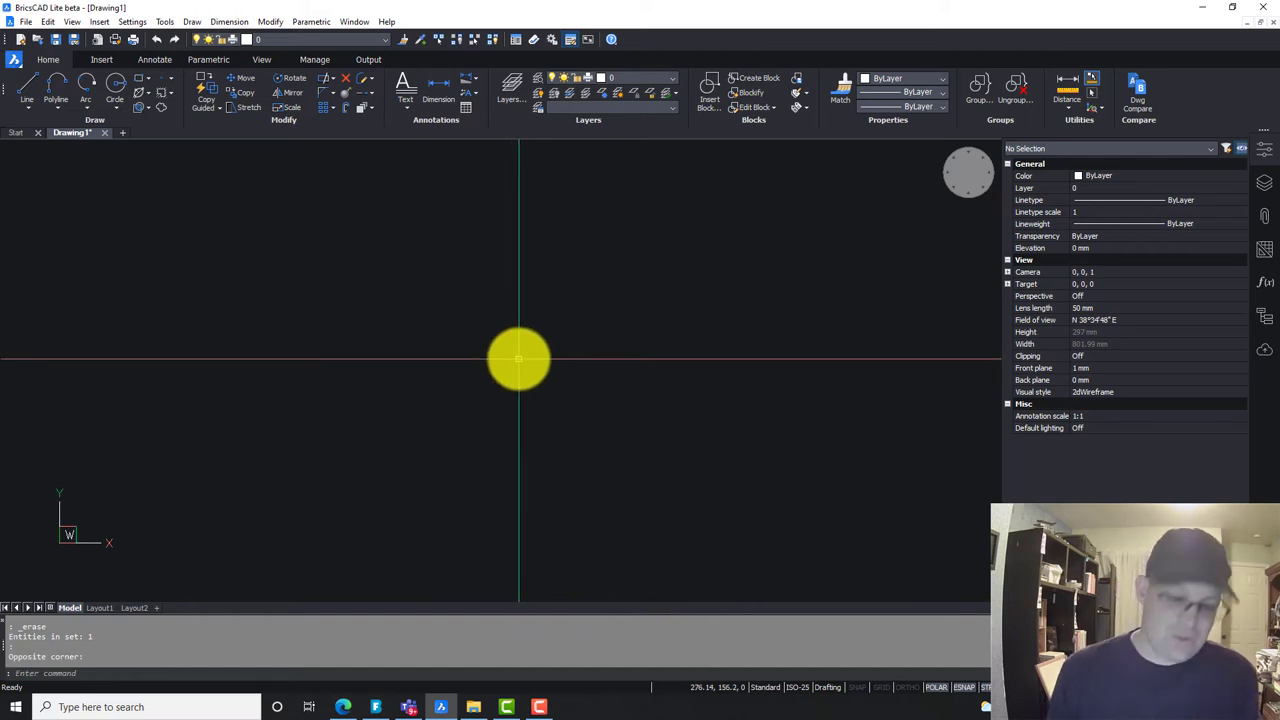
text(L)
key(Return)
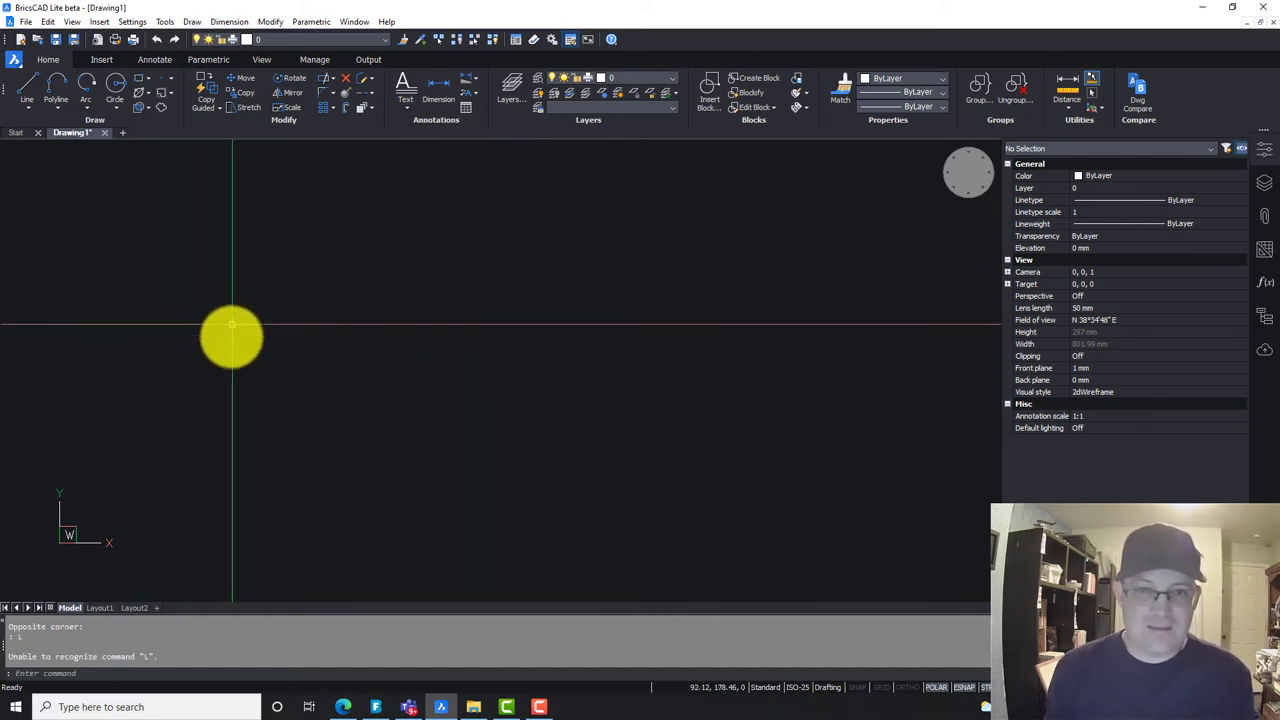
key(Escape)
Draw a line from a free point at bearing N45D20'20"E with a length of 100 mm
text(L)
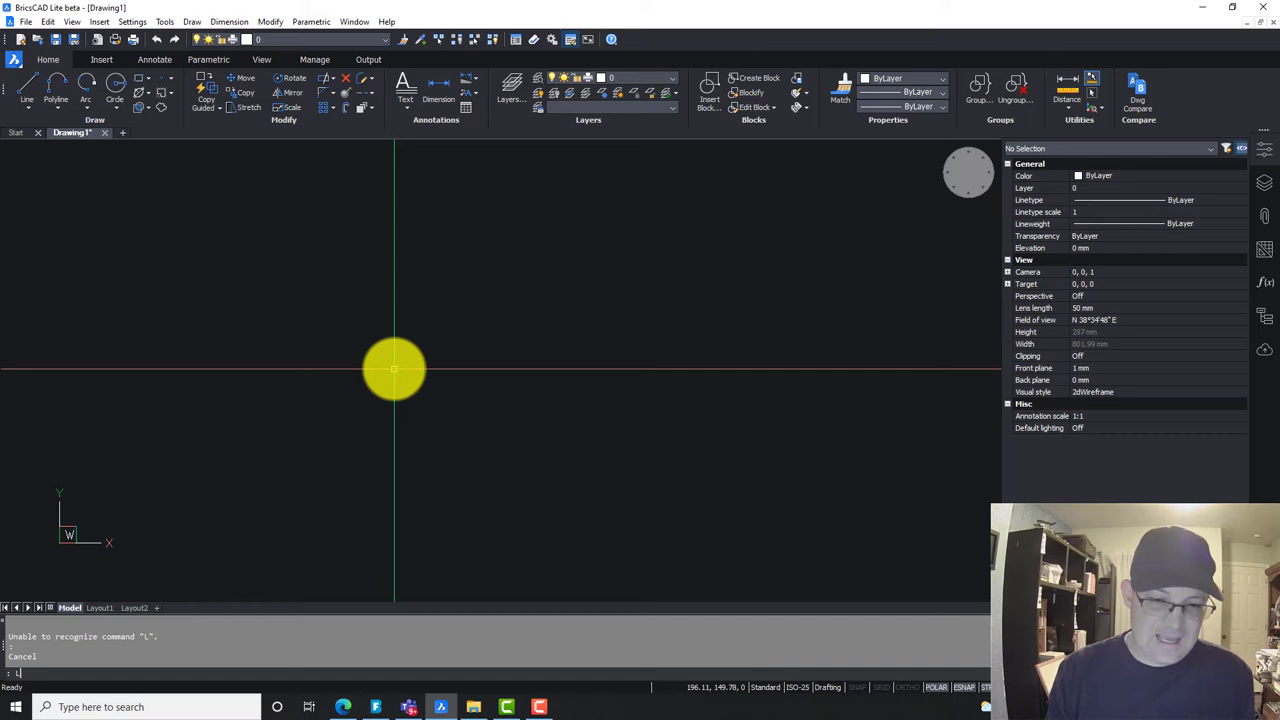
text(INE)
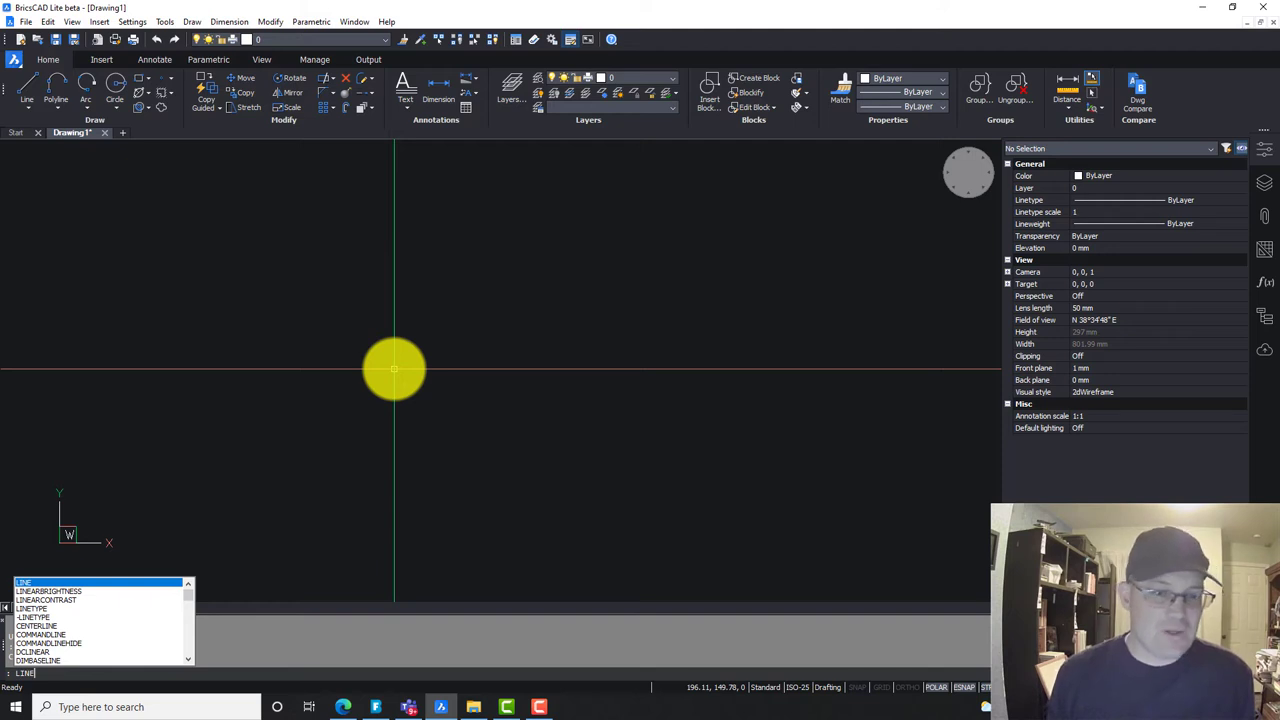
key(Return)
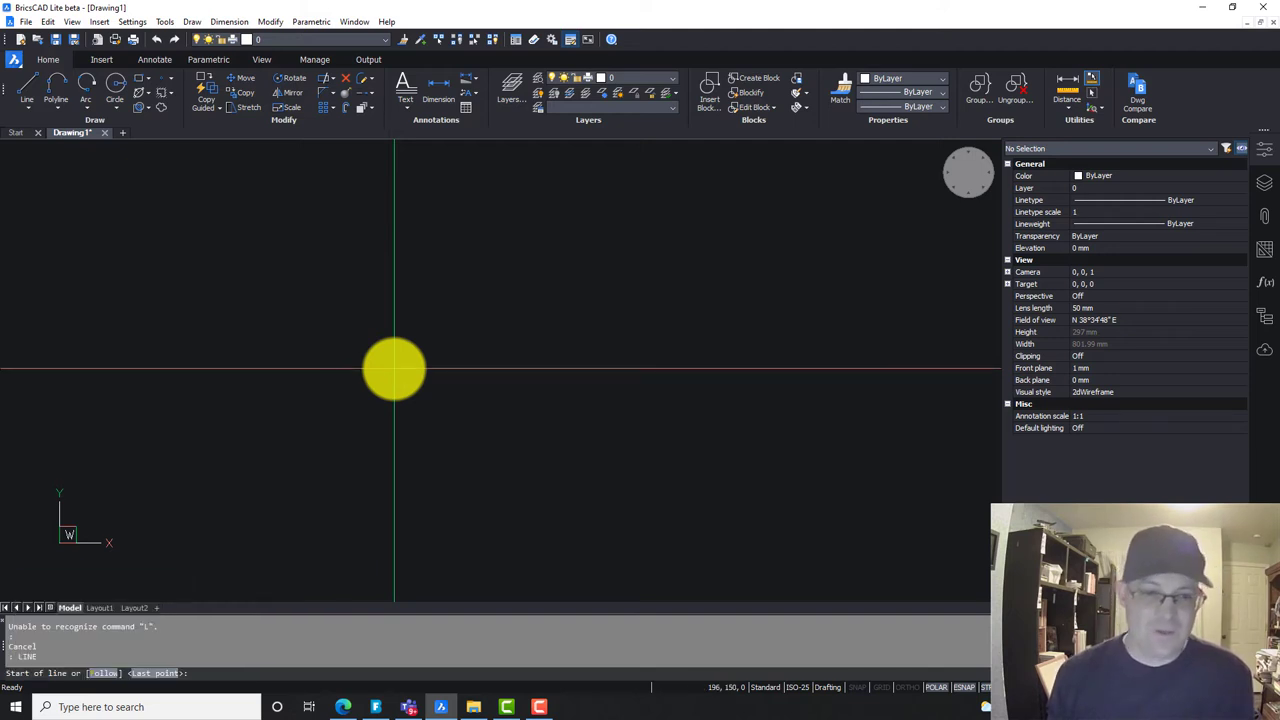
click(238, 284)
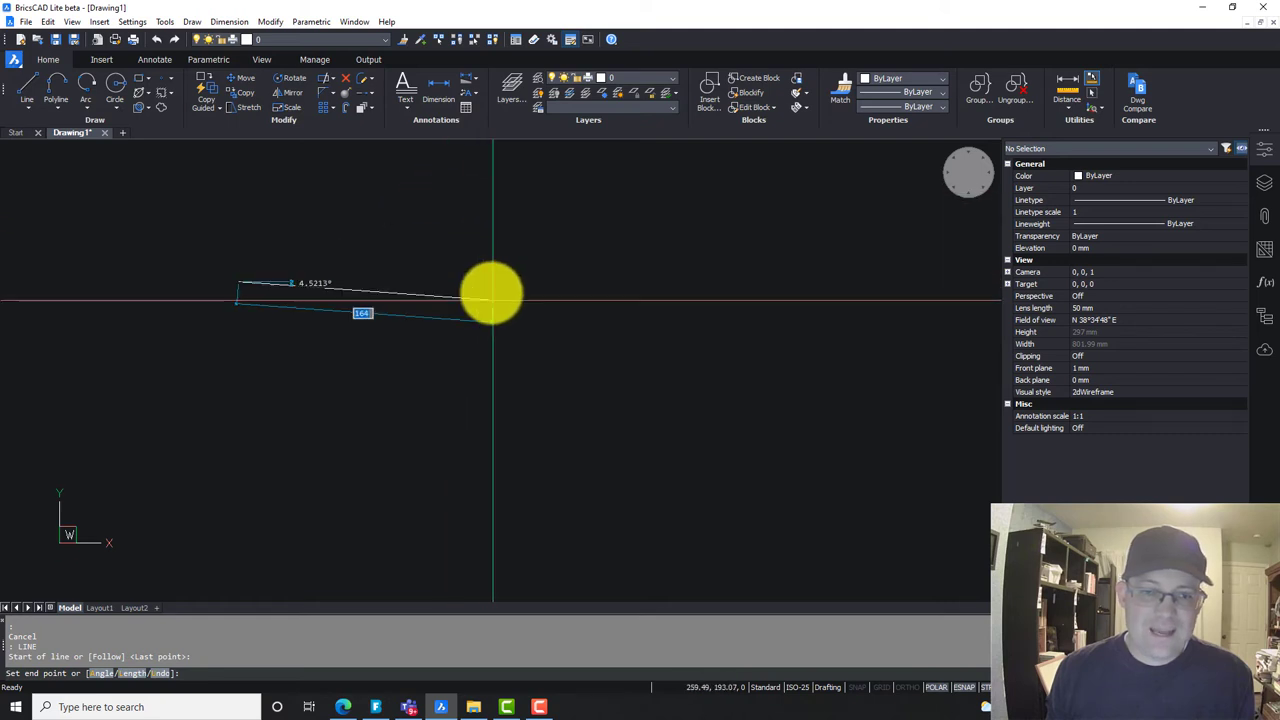
click(102, 678)
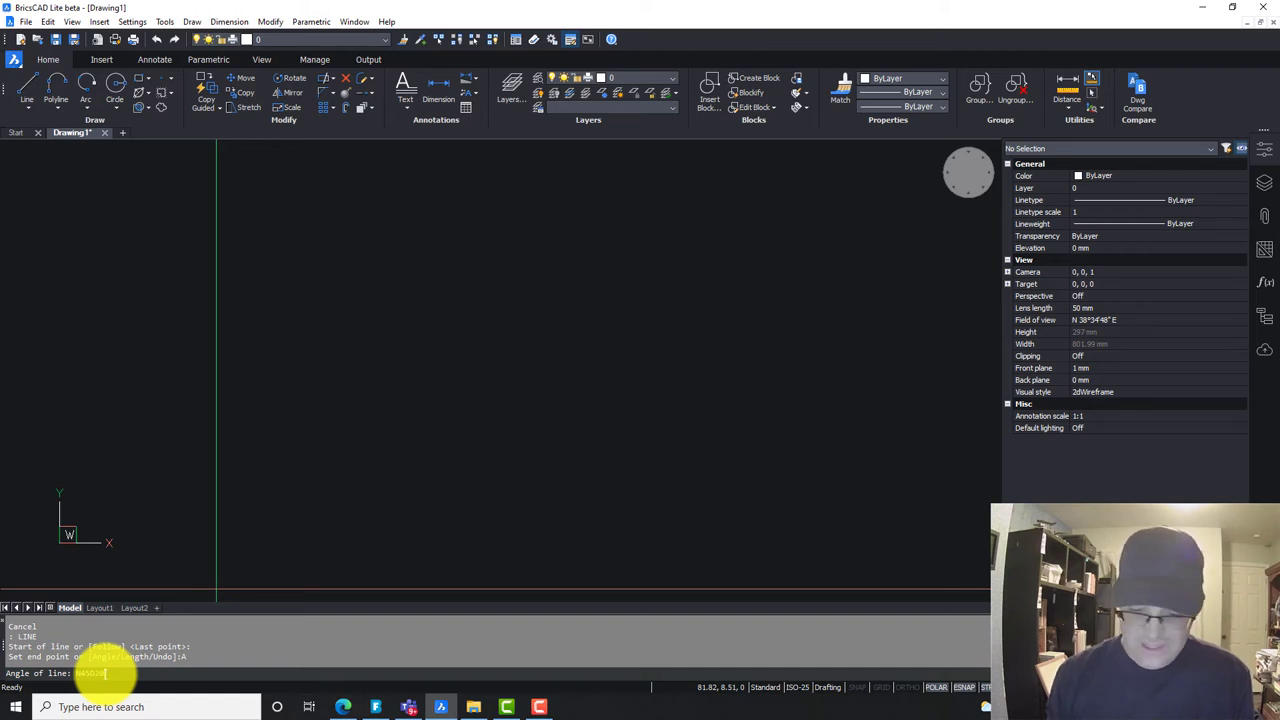
text(')
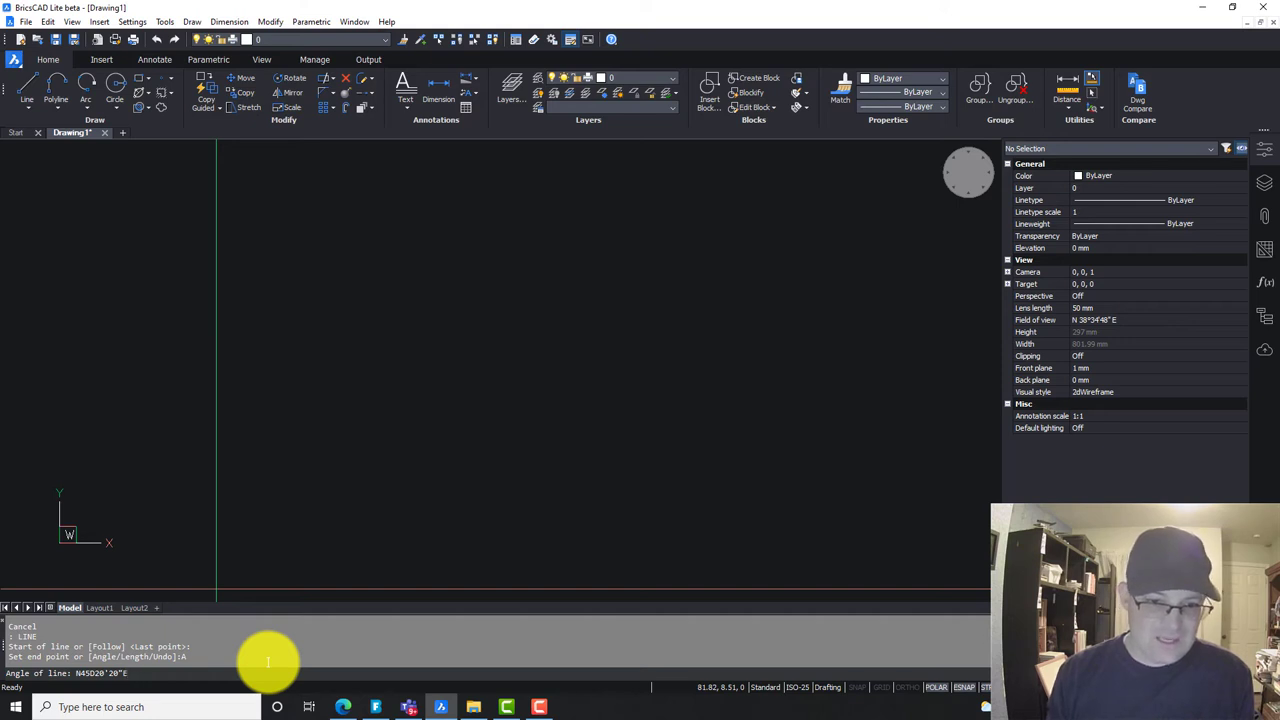
text(20"E)
key(Return)
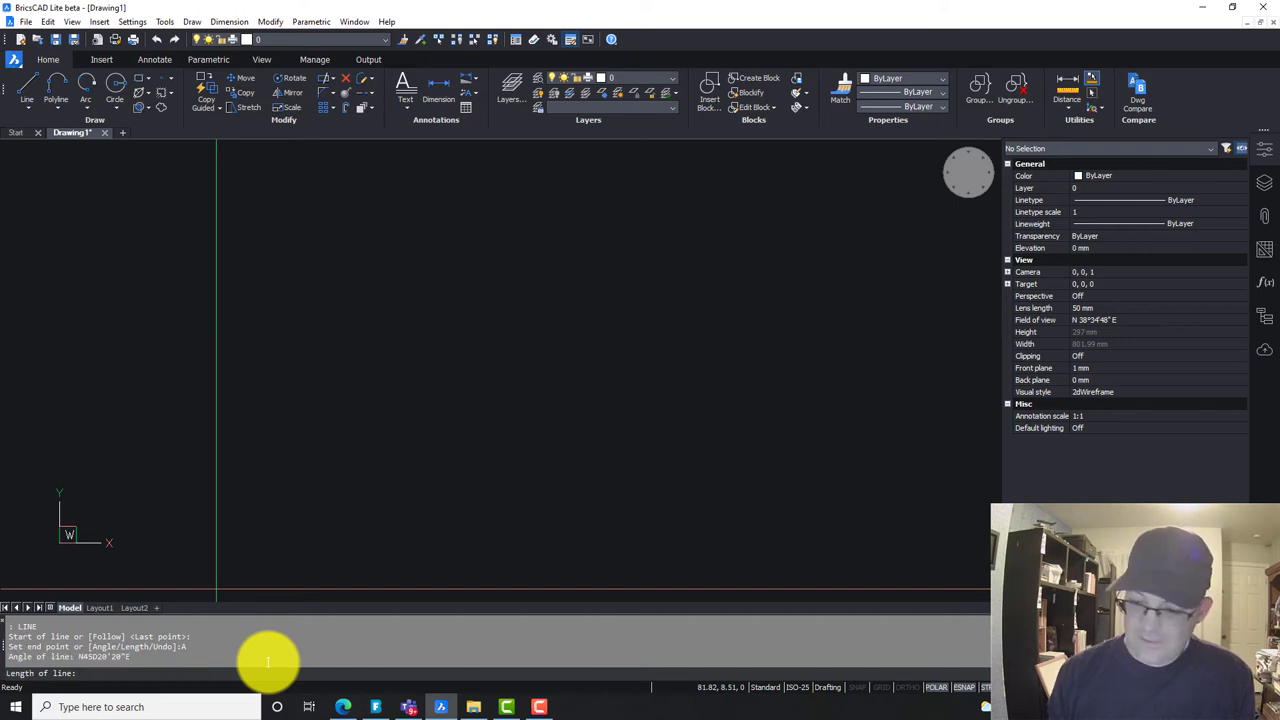
text(100)
key(Return)
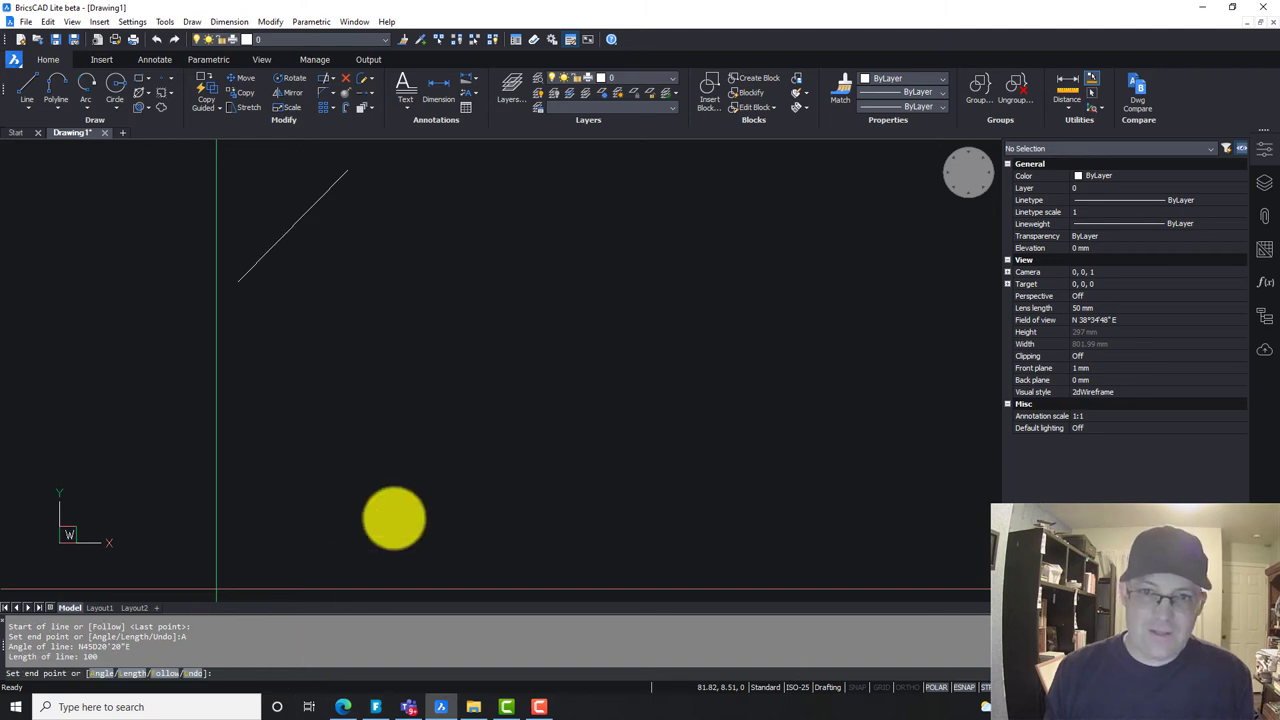
key(Return)
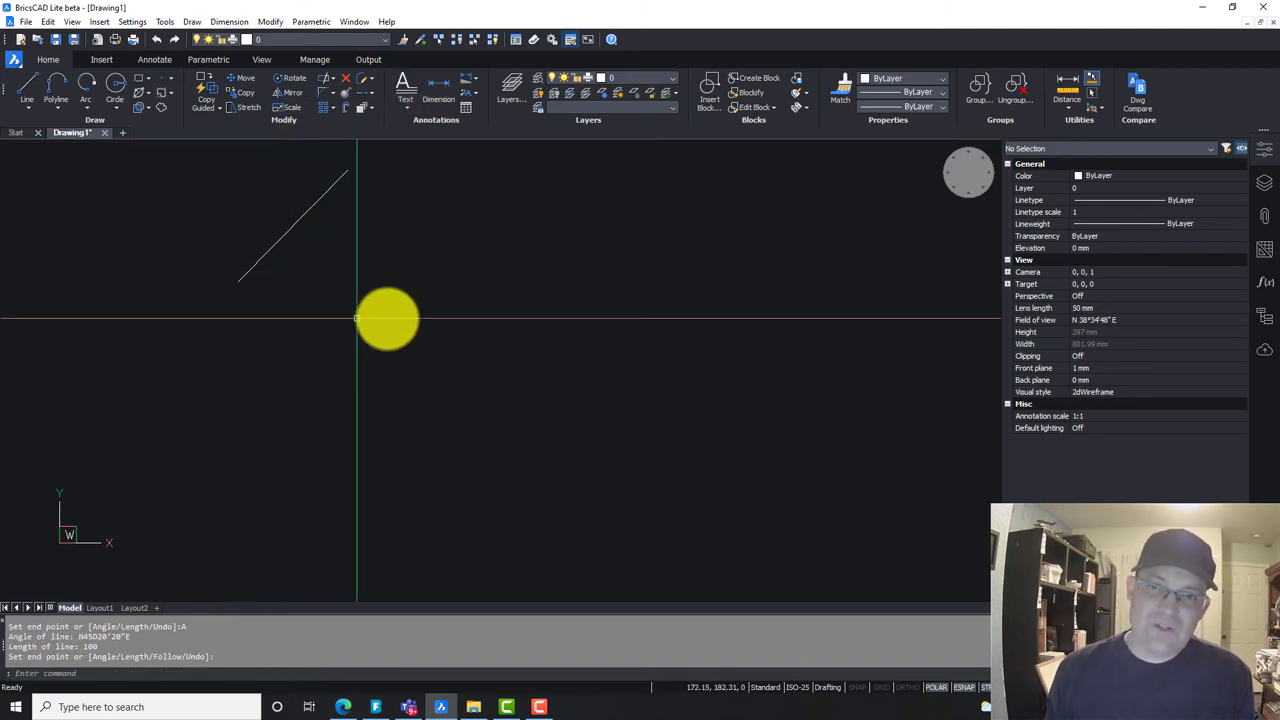
Select the new bearing line and check its length and angle in its properties
click(338, 290)
click(258, 212)
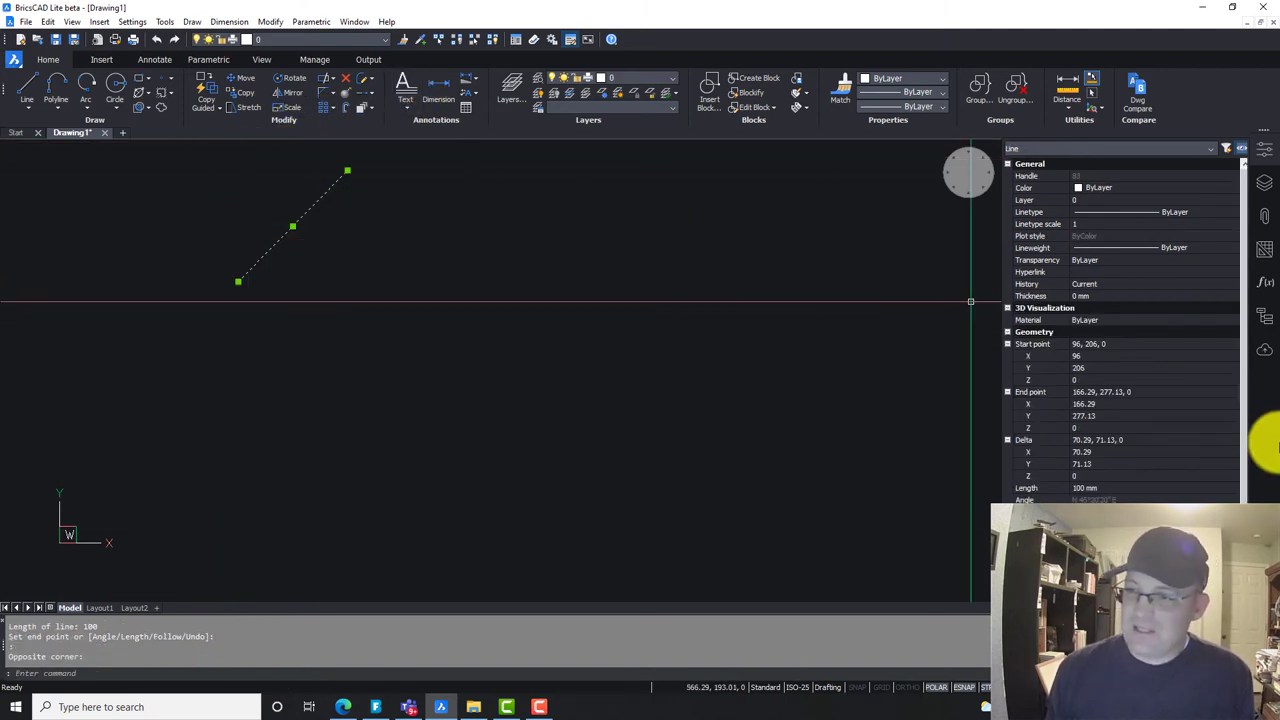
scroll(1163, 498, down, 1)
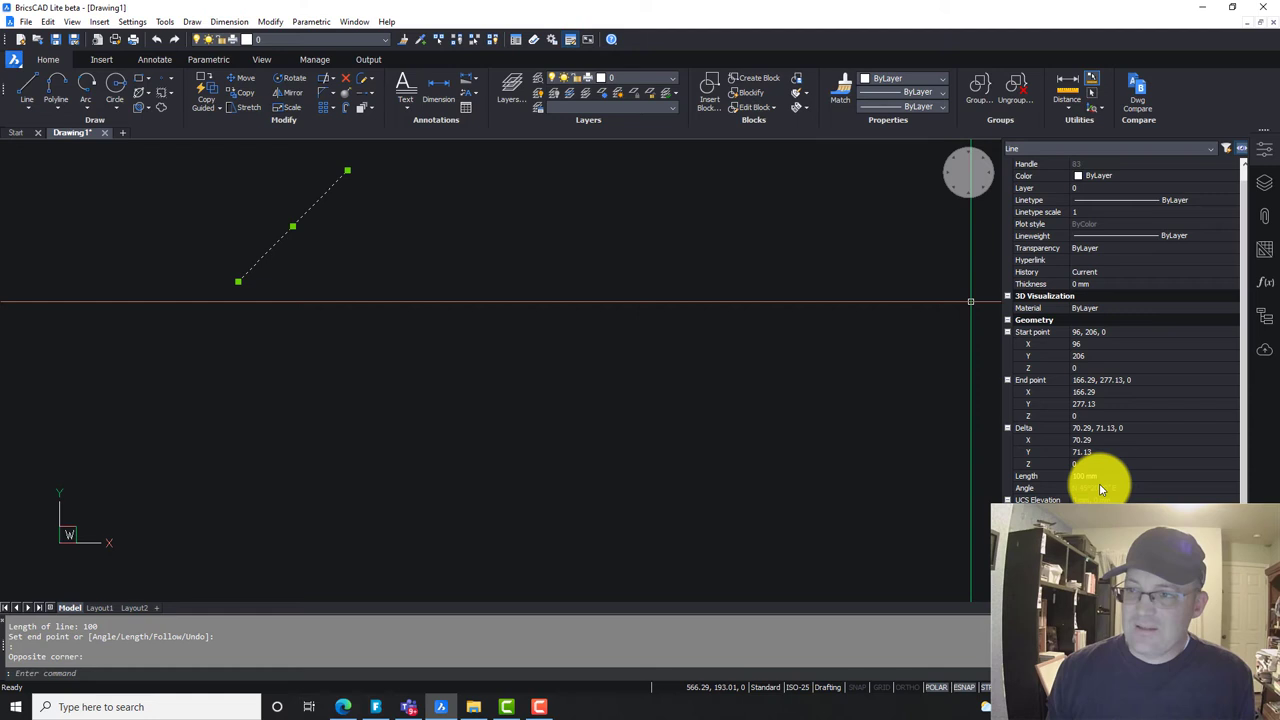
key(Escape)
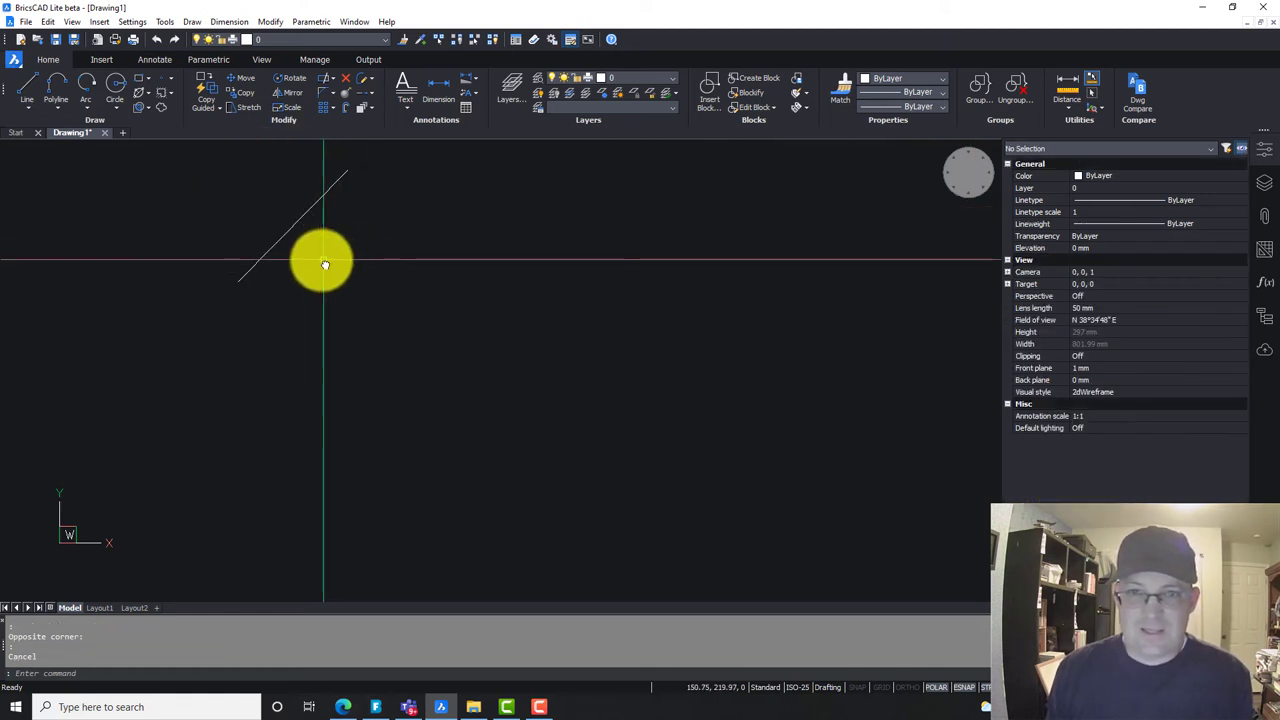
Delete the line drawn by bearing from the drawing
middle_drag(323, 263, 497, 377)
scroll(466, 357, up, 3)
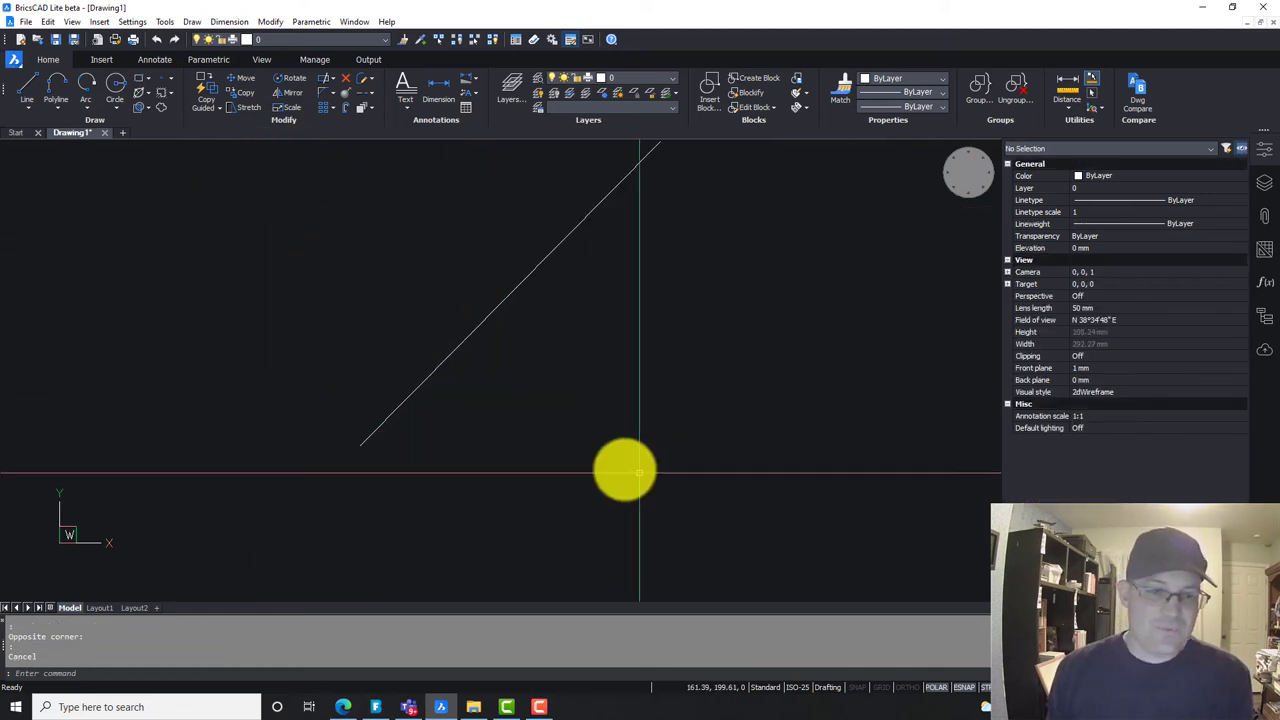
scroll(650, 478, down, 2)
mouse_move(666, 483)
middle_down()
mouse_move(503, 466)
mouse_move(503, 487)
middle_up()
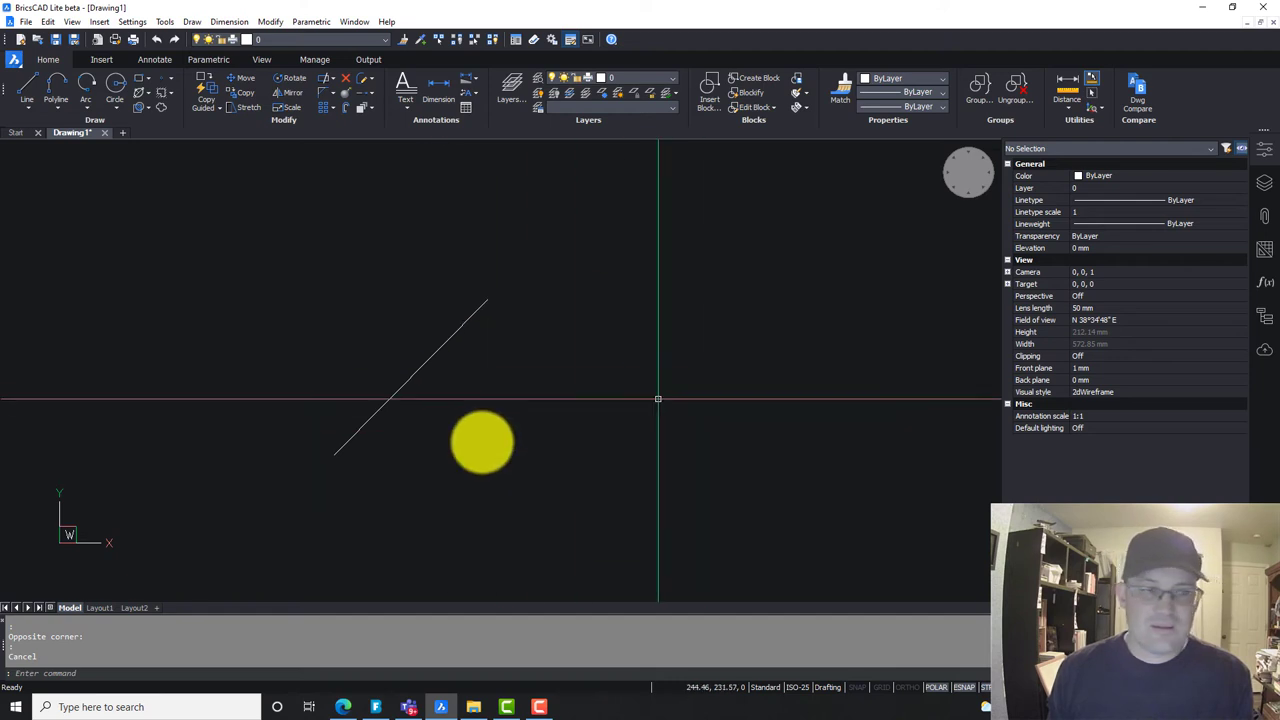
click(593, 475)
click(357, 285)
key(Delete)
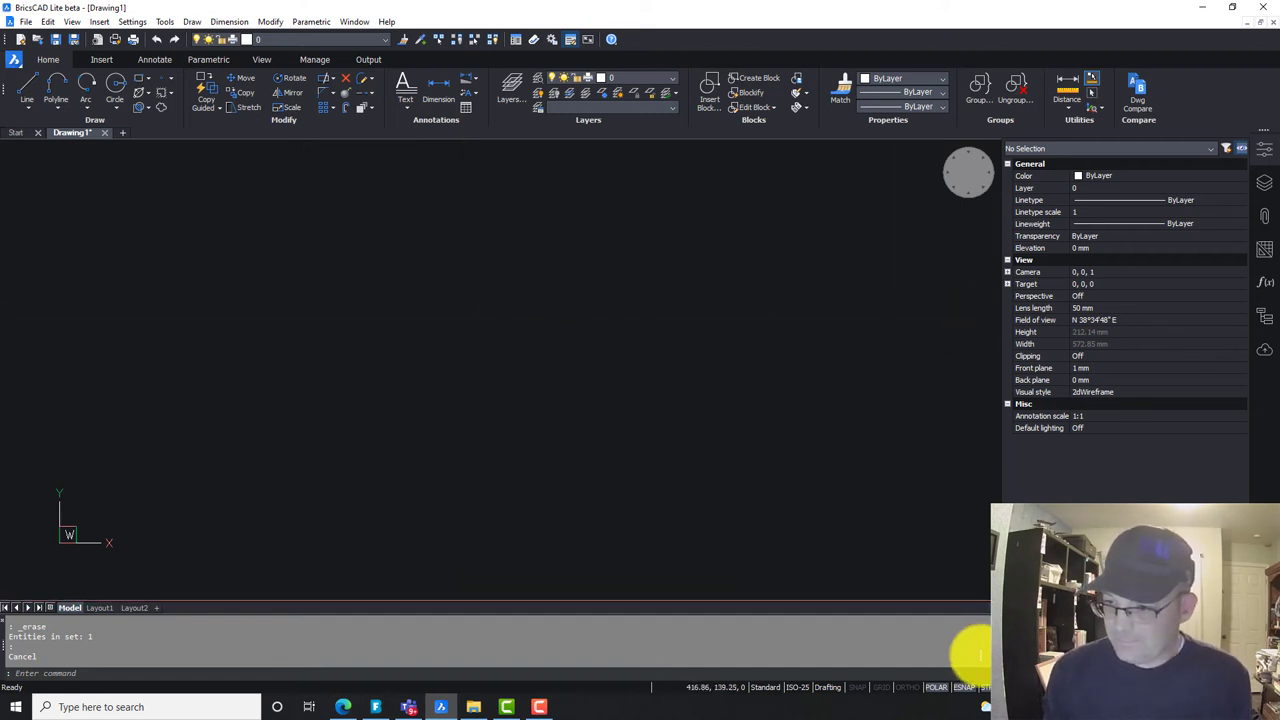
Set the polar tracking angle increment to 15 degrees and keep polar tracking switched on
right_click(932, 687)
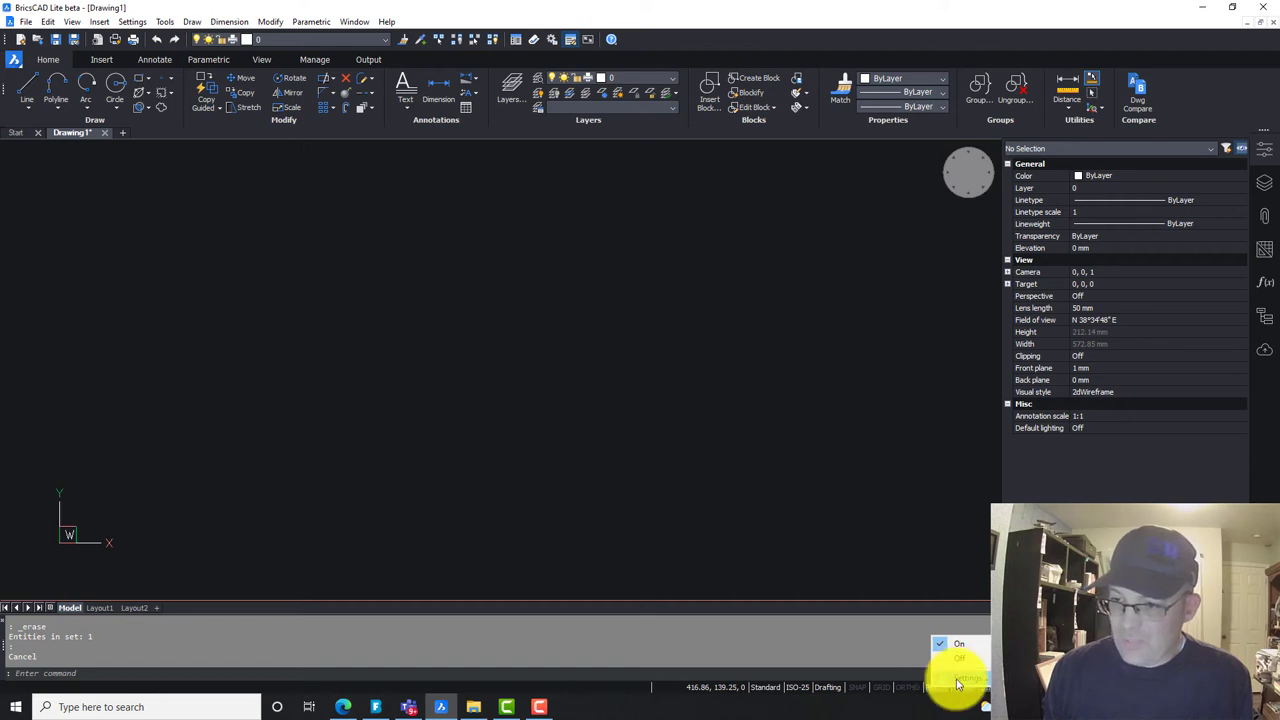
click(957, 681)
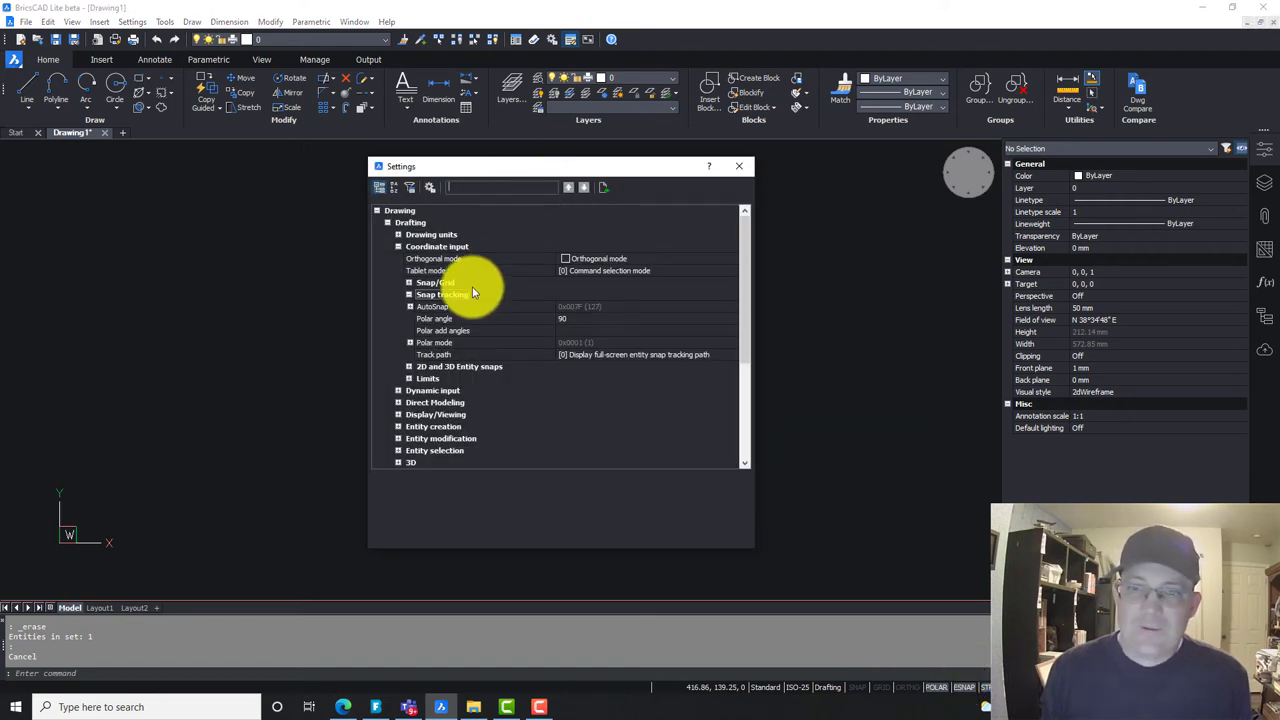
click(630, 319)
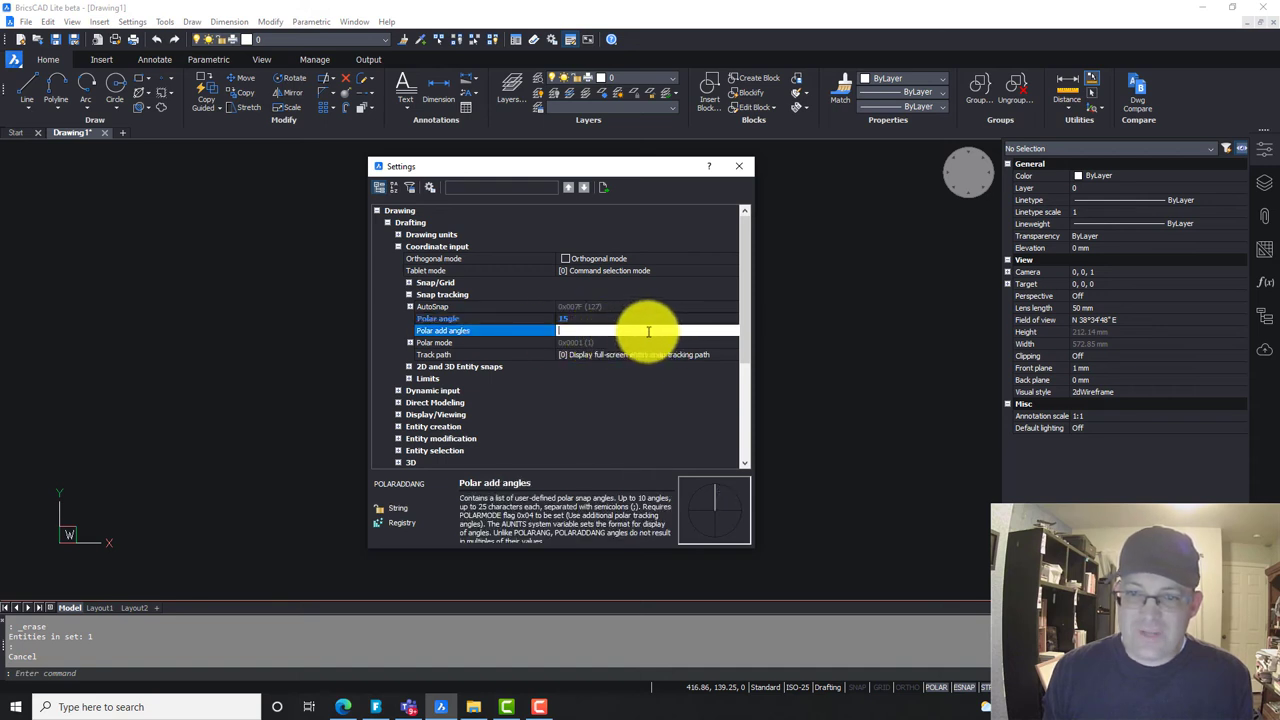
click(588, 318)
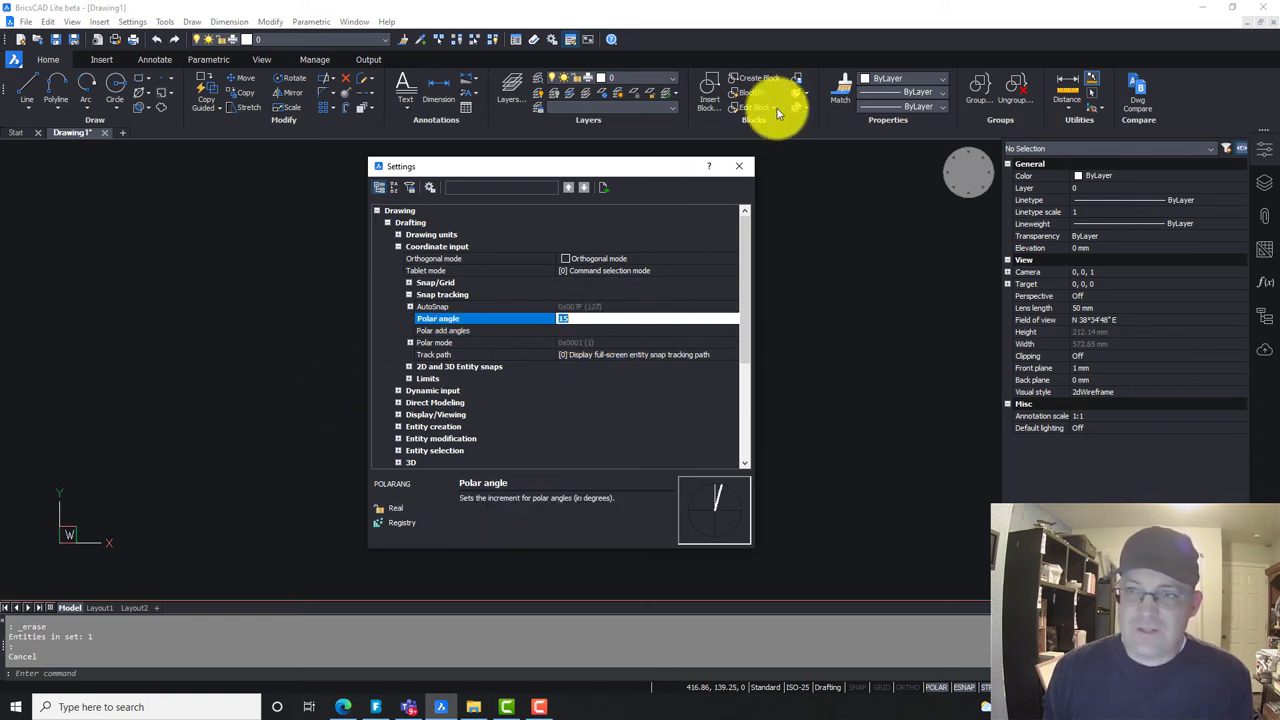
click(739, 166)
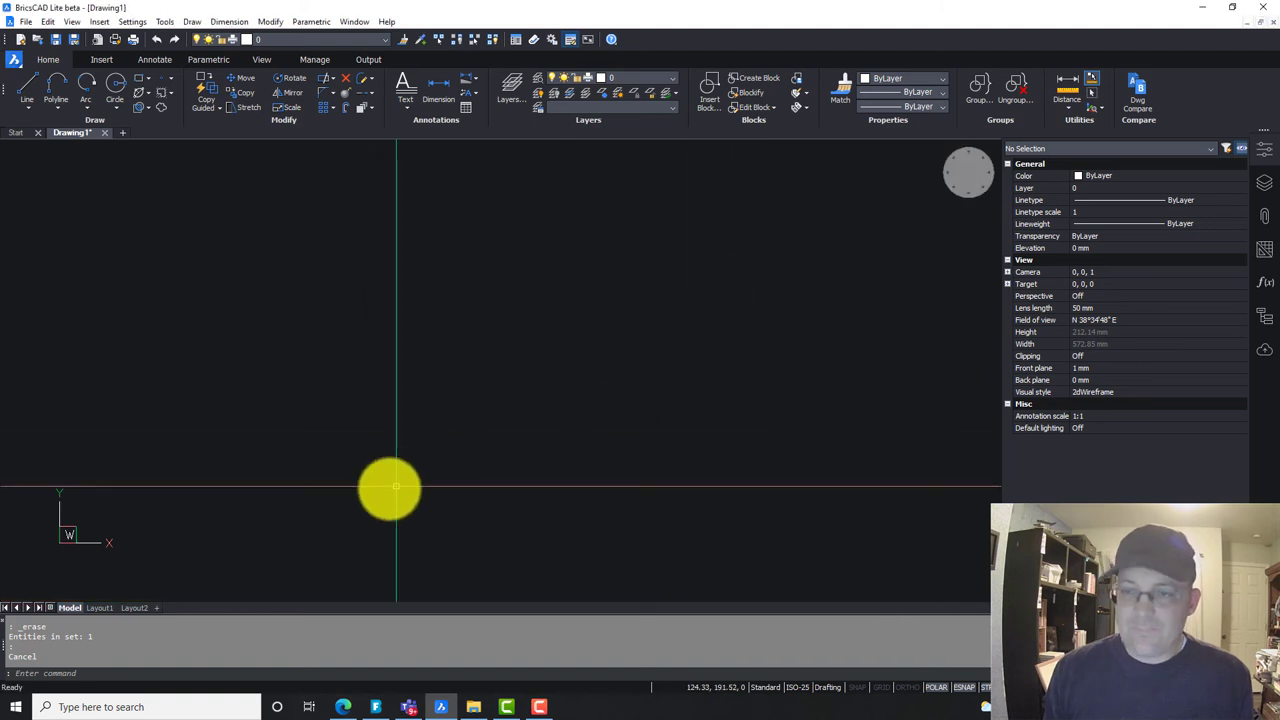
click(938, 688)
click(938, 688)
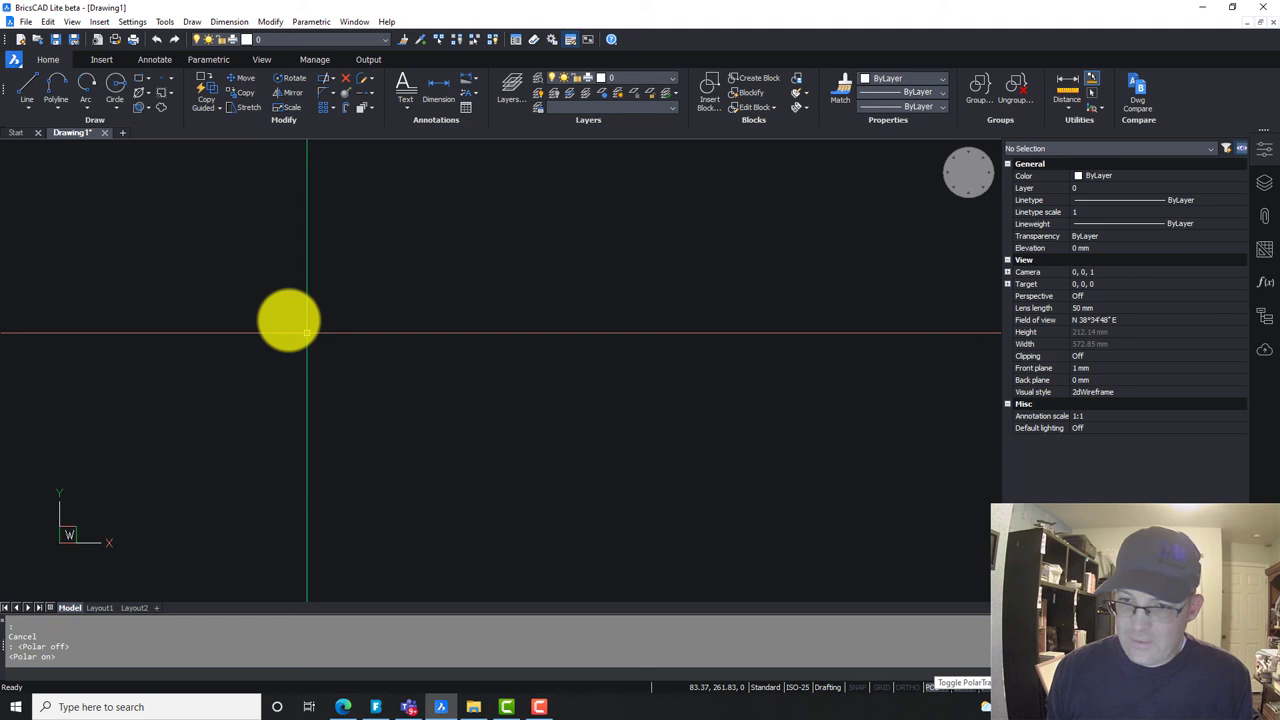
Start a test line from a free point to preview polar tracking, and cancel it without placing an end point
text(L)
key(Return)
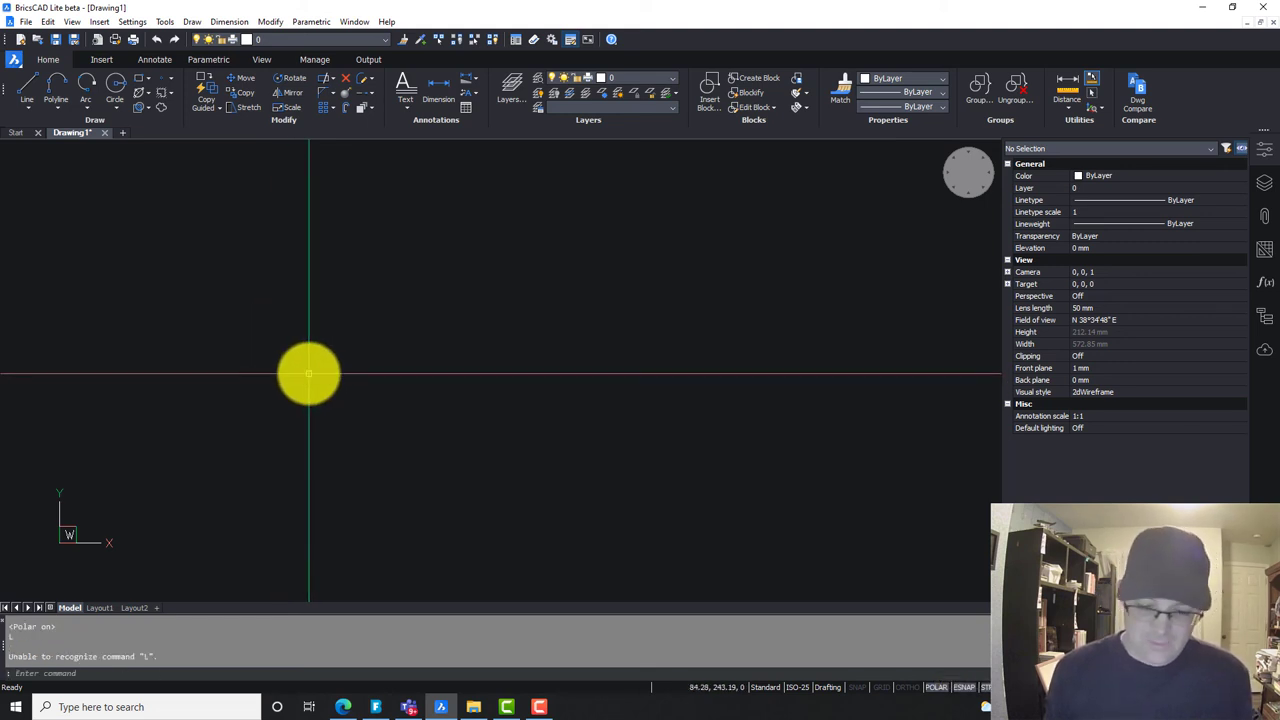
key(Escape)
text(LINE)
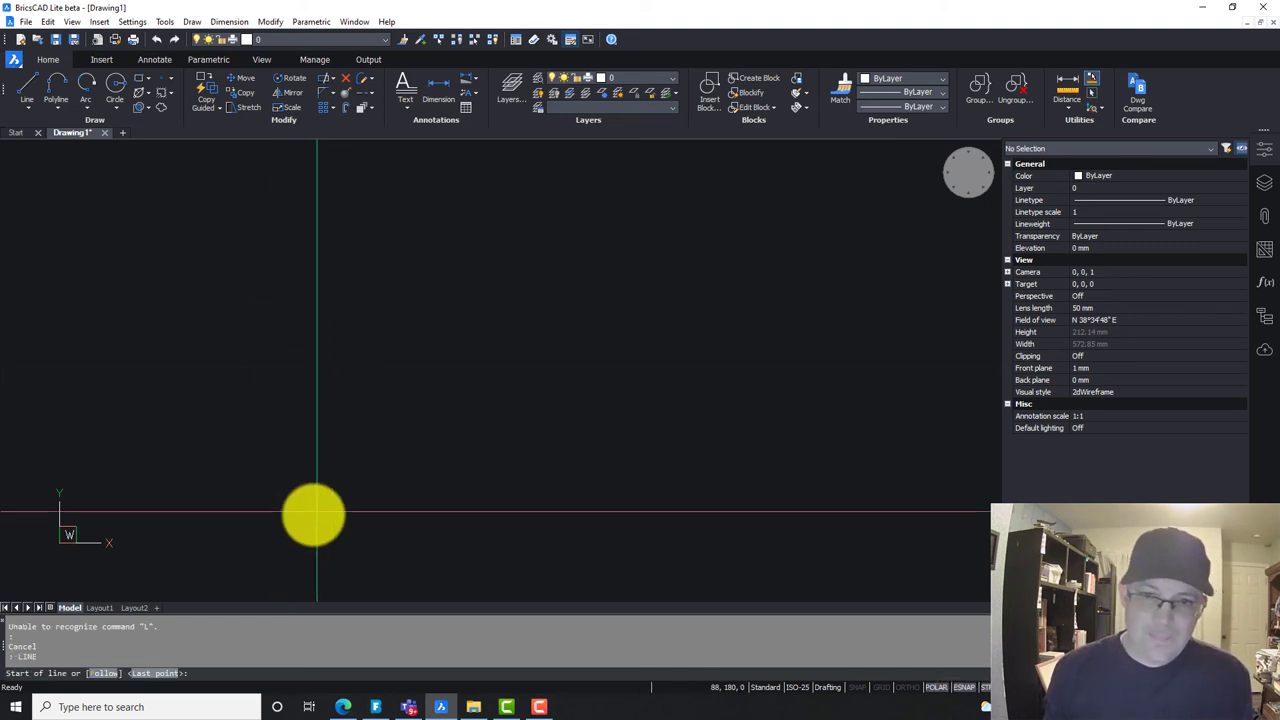
key(Return)
click(300, 425)
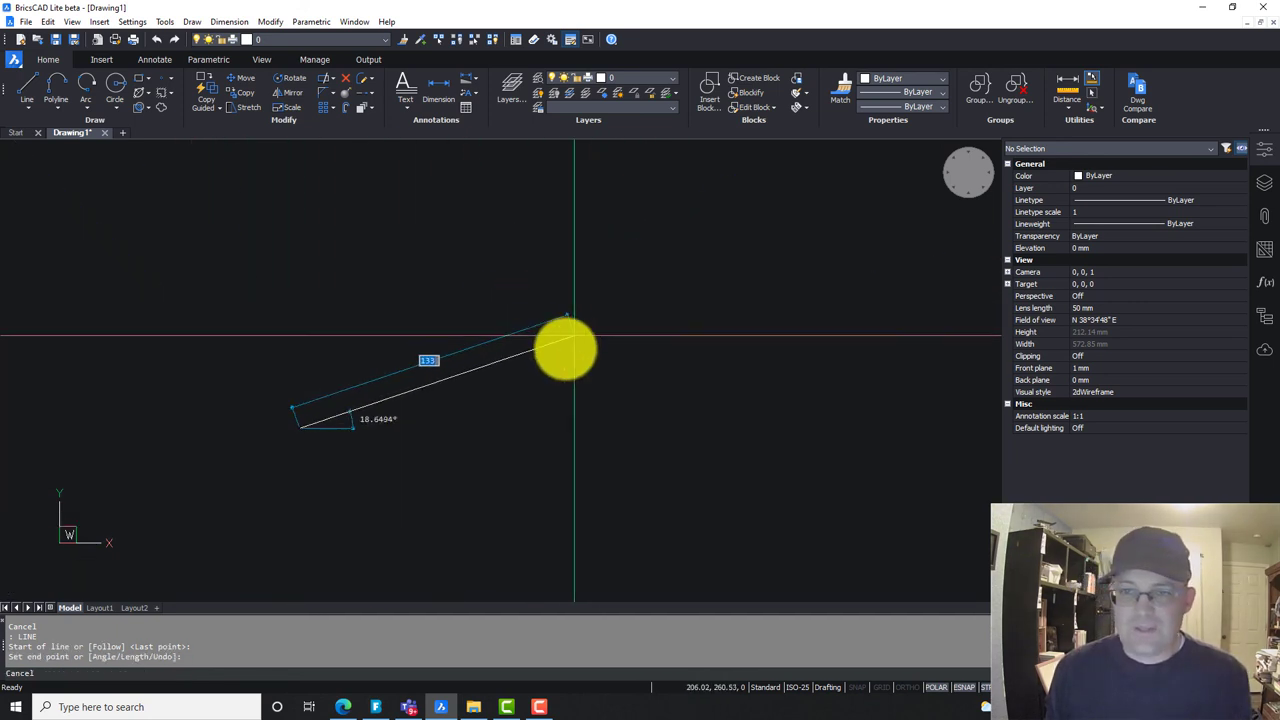
key(Escape)
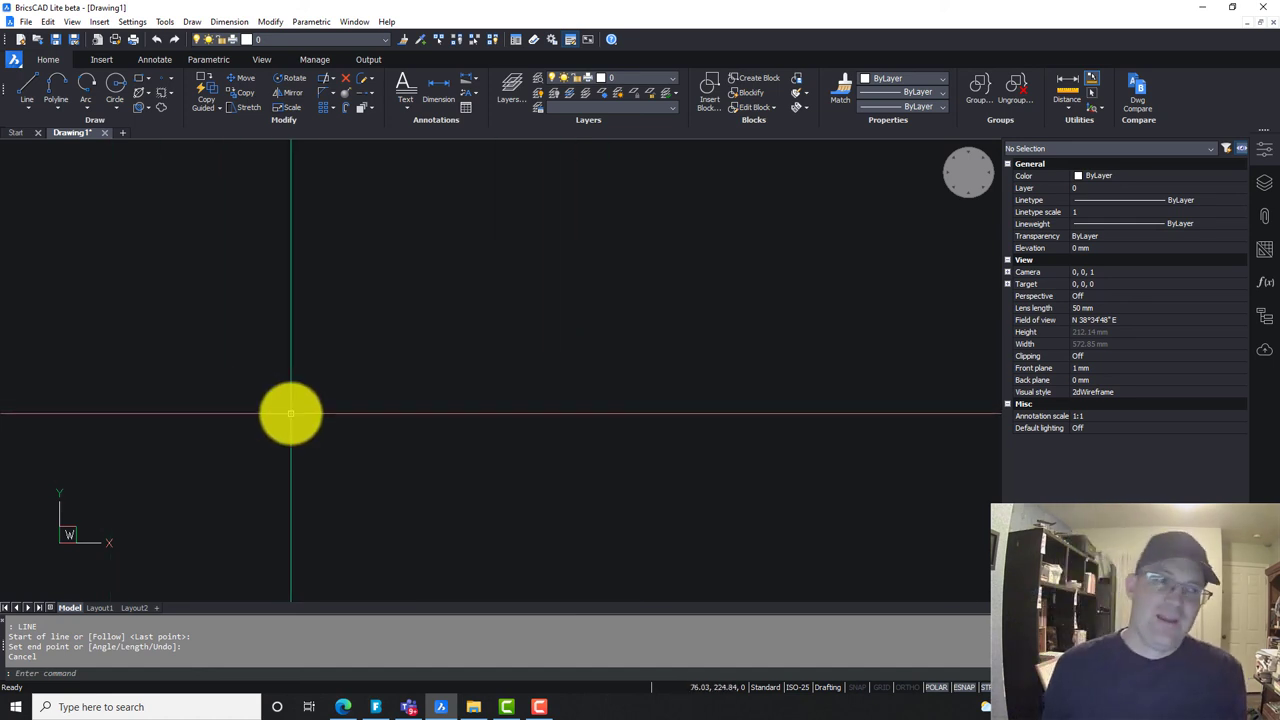